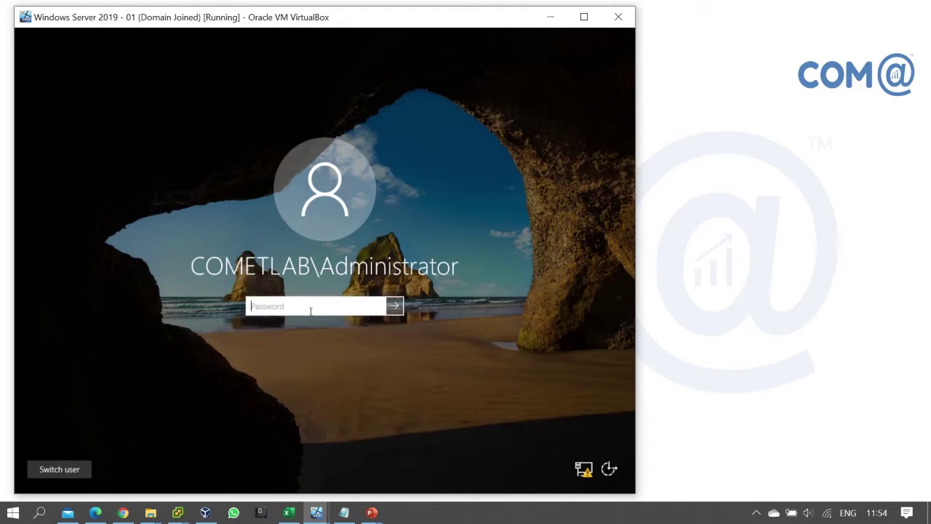
# - Sign in to the Windows Server 2019 VM with the domain administrator's password
pyautogui.write('*********')
pyautogui.press('Return')
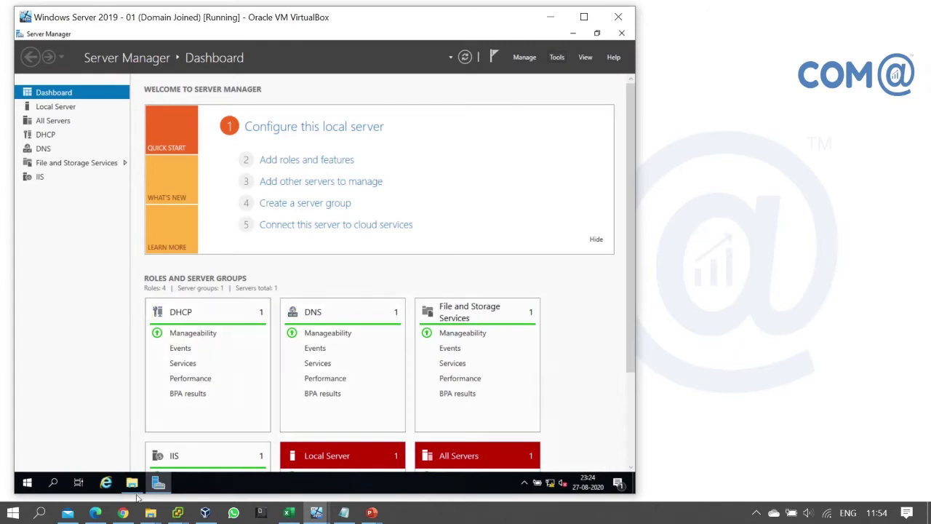
# - Open New Volume (E:) in File Explorer and add a folder named SampleDATA
pyautogui.click(132, 483)
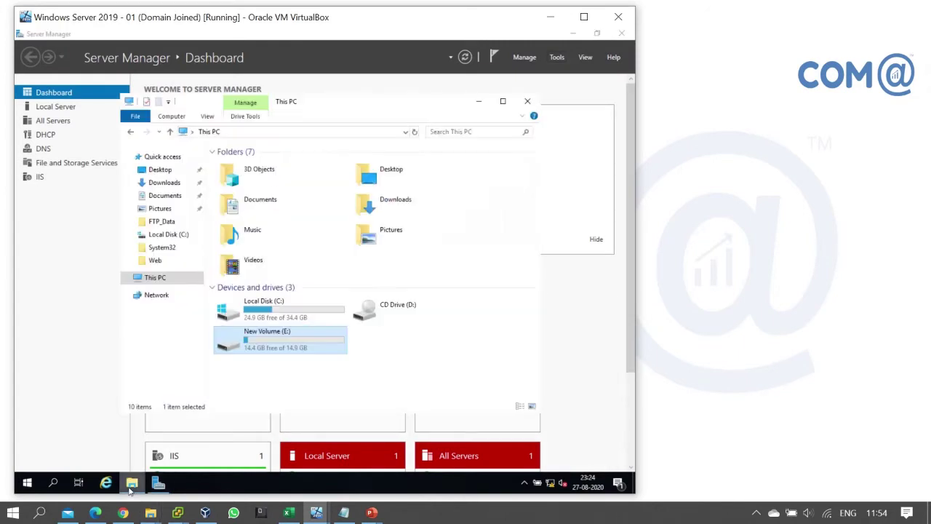
pyautogui.doubleClick(302, 346)
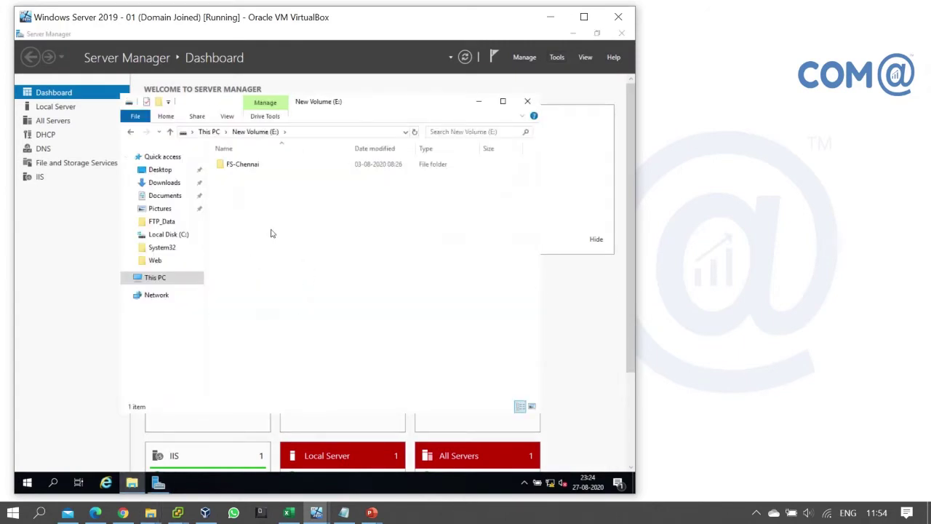
pyautogui.rightClick(245, 228)
pyautogui.moveTo(270, 360)
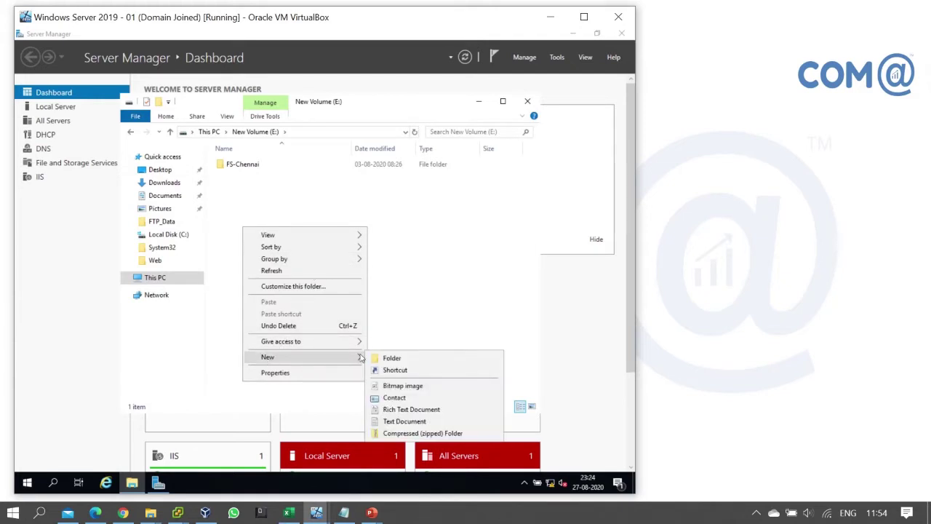
pyautogui.click(392, 358)
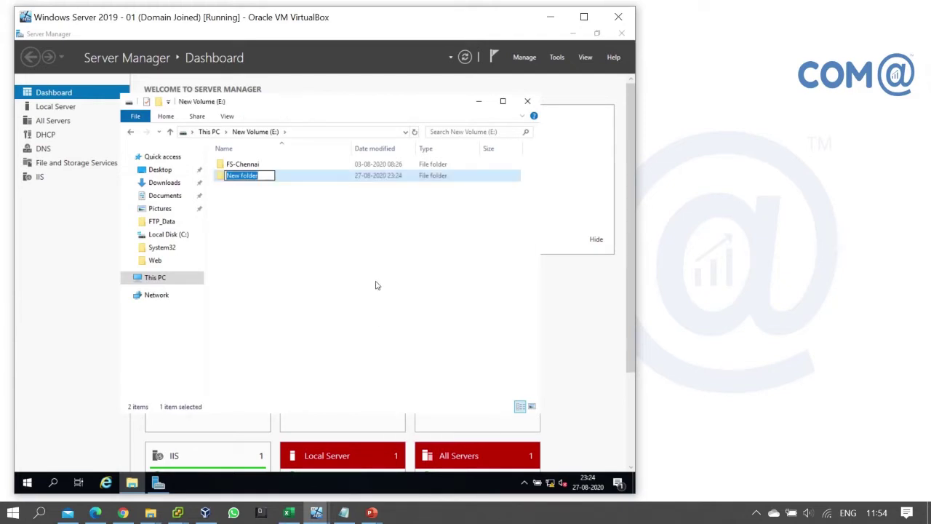
pyautogui.write('SampleDATA')
pyautogui.press('Return')
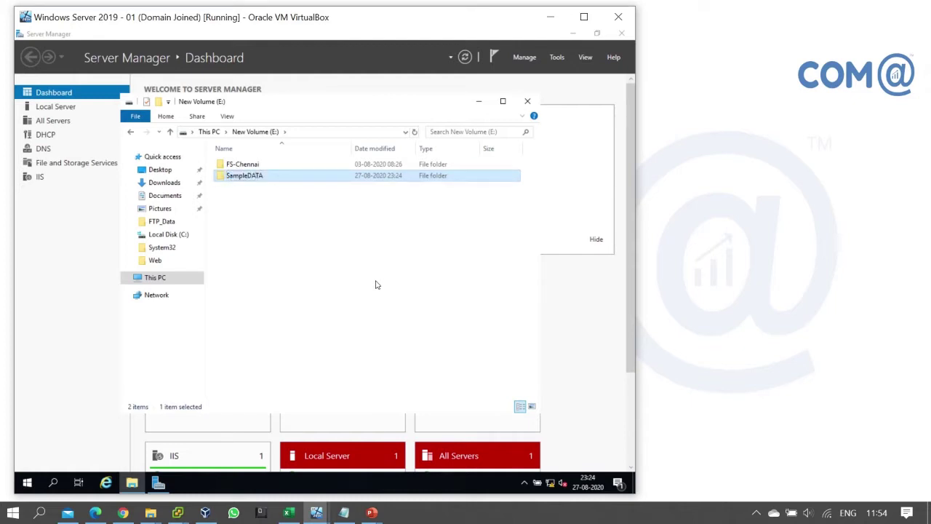
# - Create a Test text document in SampleDATA containing 'This is my test file' and save it
pyautogui.doubleClick(259, 176)
pyautogui.rightClick(317, 246)
pyautogui.moveTo(405, 372)
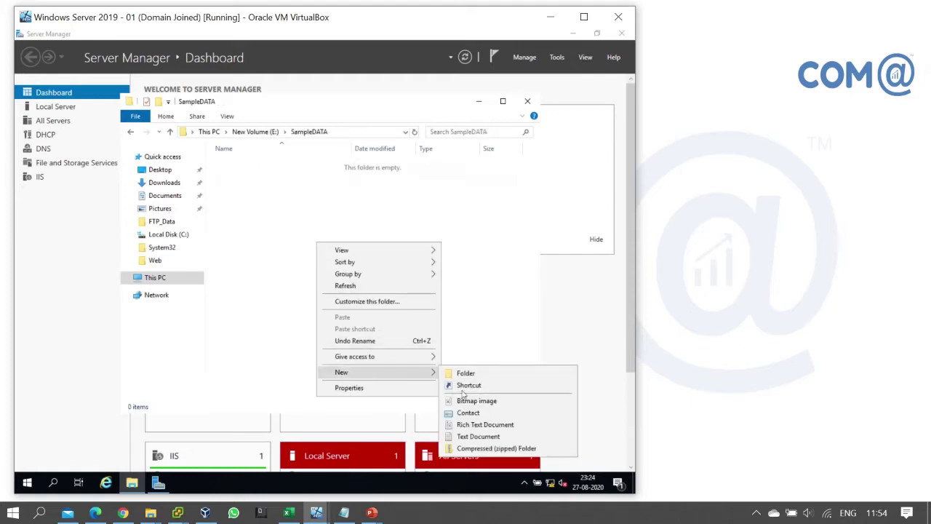
pyautogui.click(478, 438)
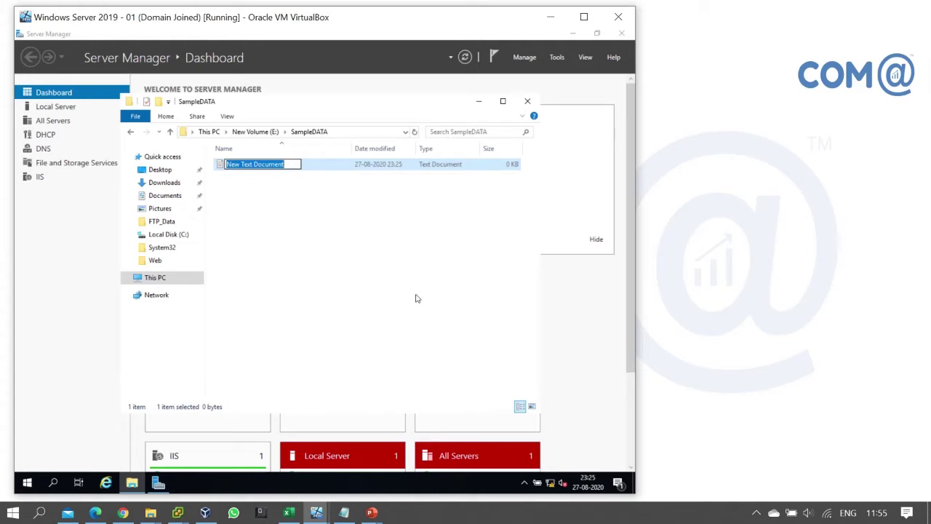
pyautogui.write('Test')
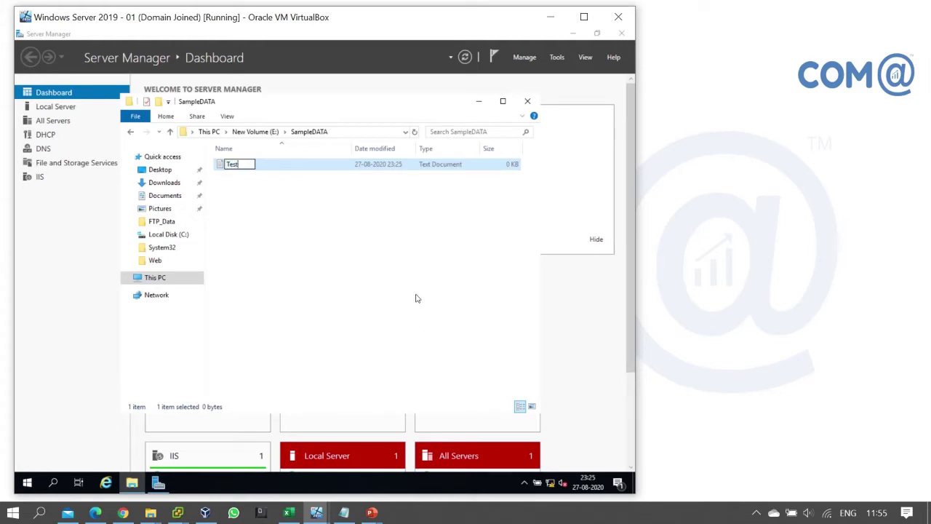
pyautogui.press('Return')
pyautogui.press('Return')
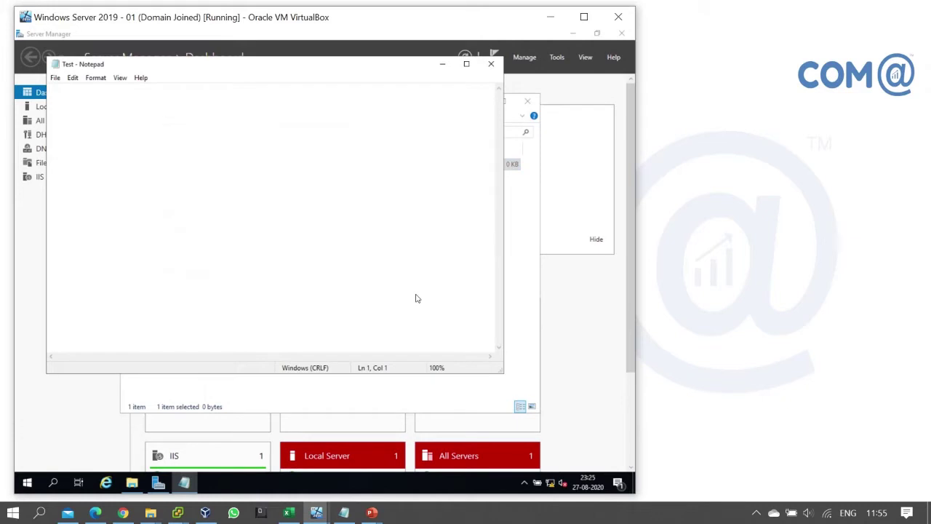
pyautogui.write('This is my test file')
pyautogui.hotkey('ctrl', 's')
pyautogui.hotkey('alt', 'F4')
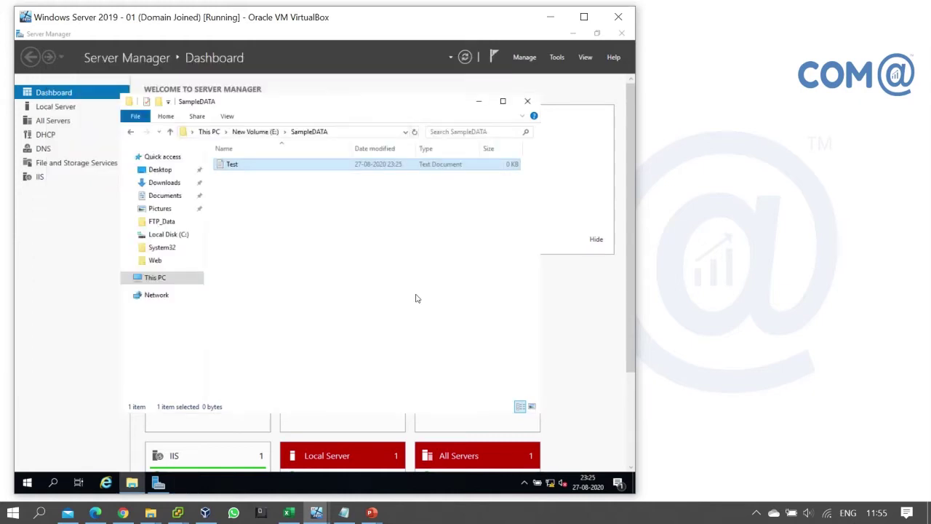
# - Add a Test subfolder inside SampleDATA and go back to New Volume (E:)
pyautogui.rightClick(305, 223)
pyautogui.moveTo(326, 361)
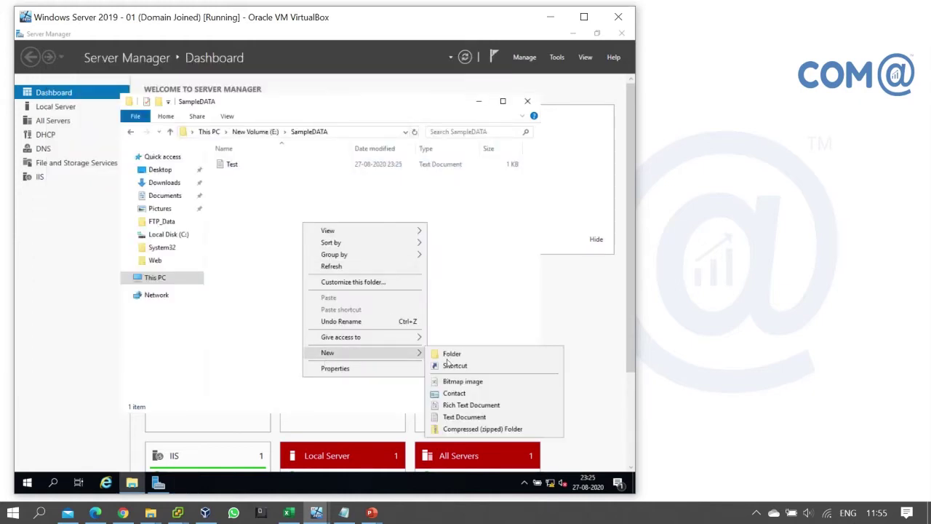
pyautogui.click(460, 356)
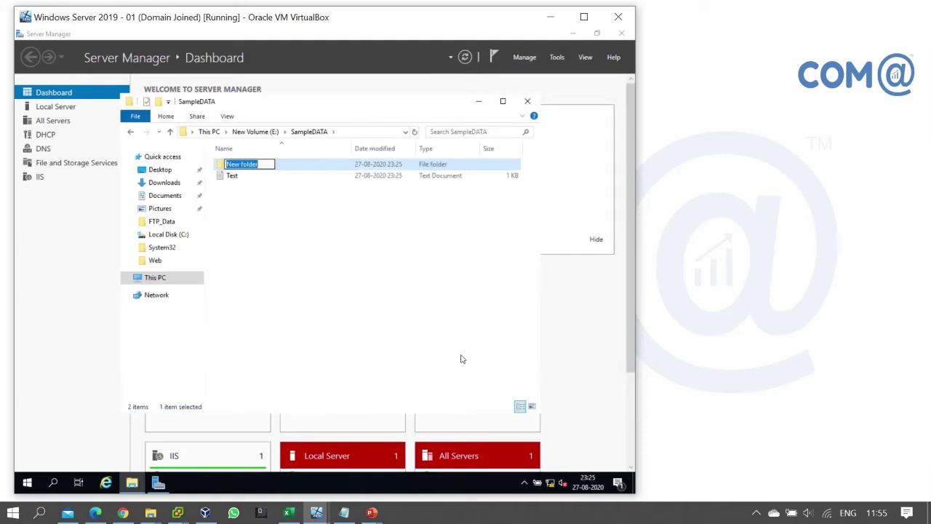
pyautogui.write('Test')
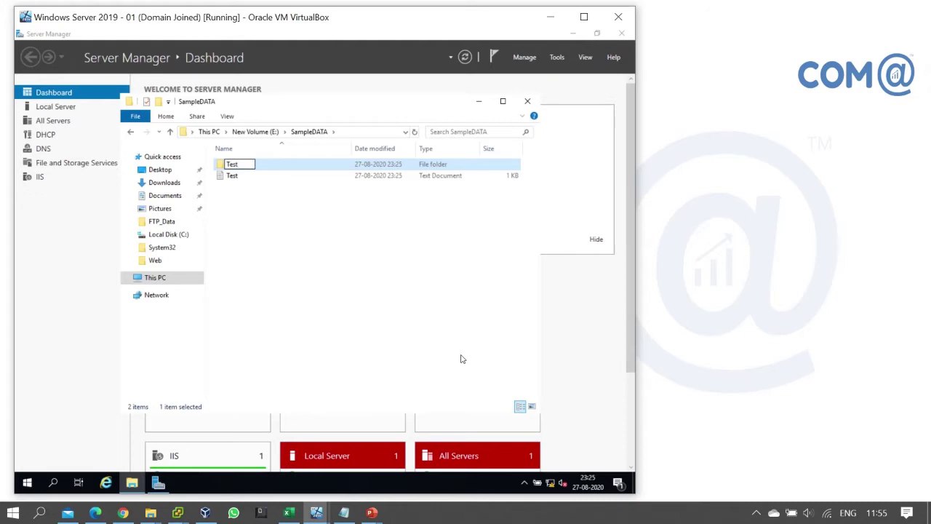
pyautogui.press('Return')
pyautogui.click(335, 244)
pyautogui.press('BackSpace')
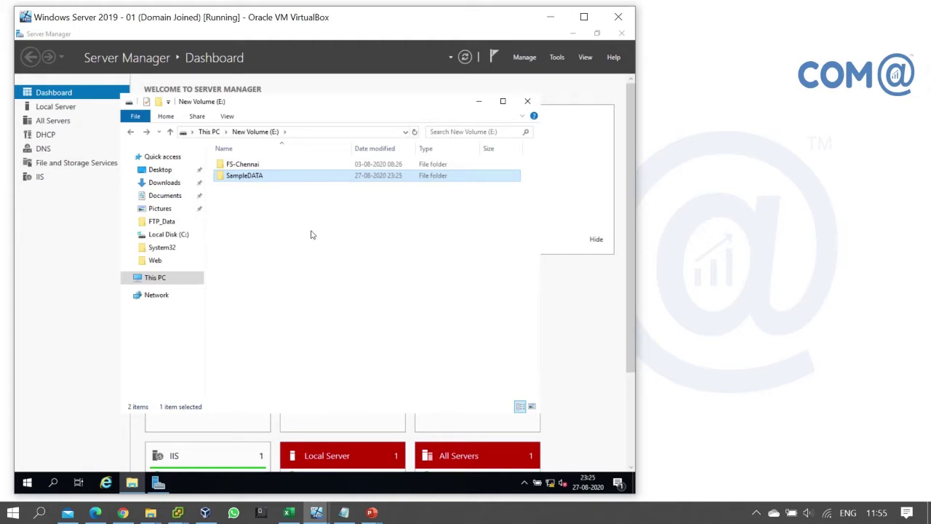
# - Start sharing SampleDATA with specific people and add the domain user to the list
pyautogui.rightClick(251, 179)
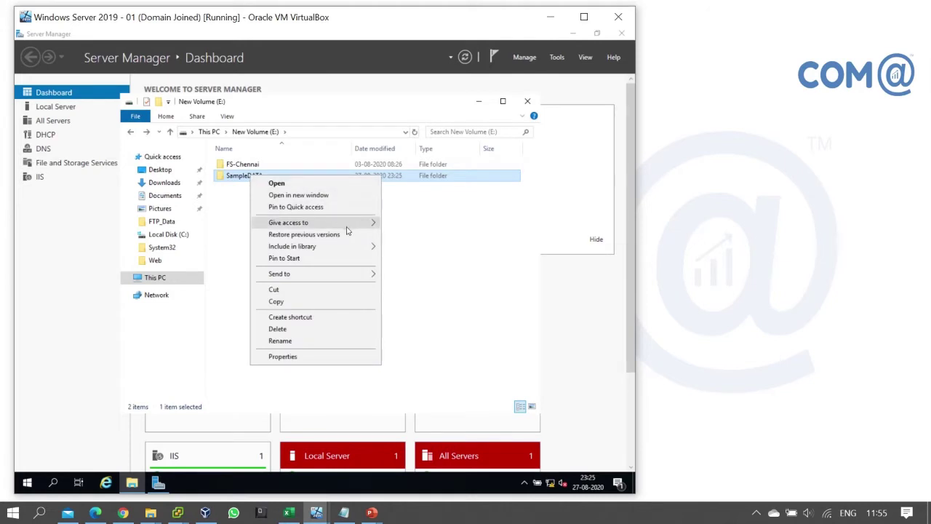
pyautogui.moveTo(348, 225)
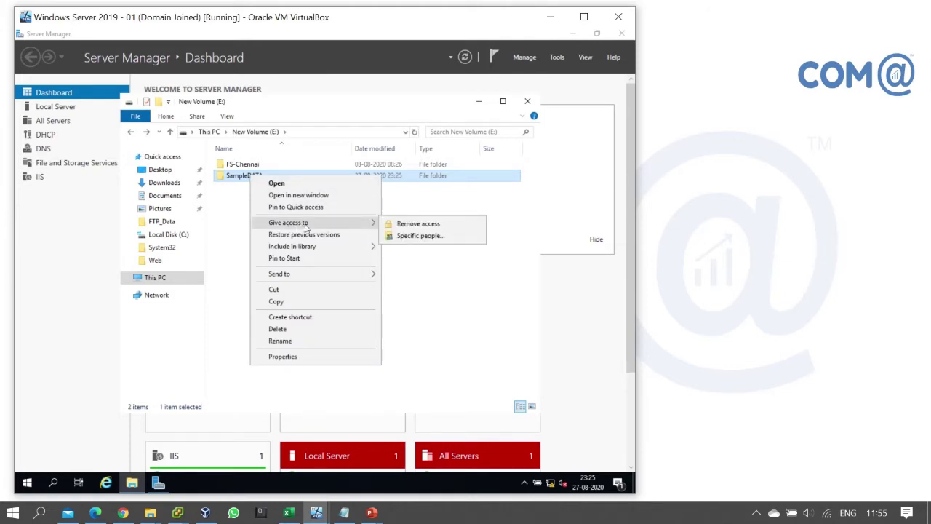
pyautogui.click(442, 236)
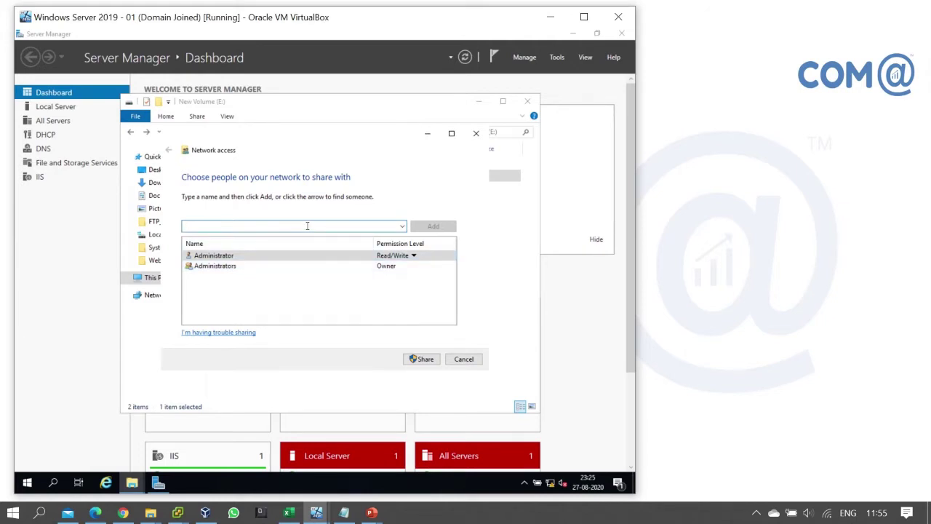
pyautogui.write('raj')
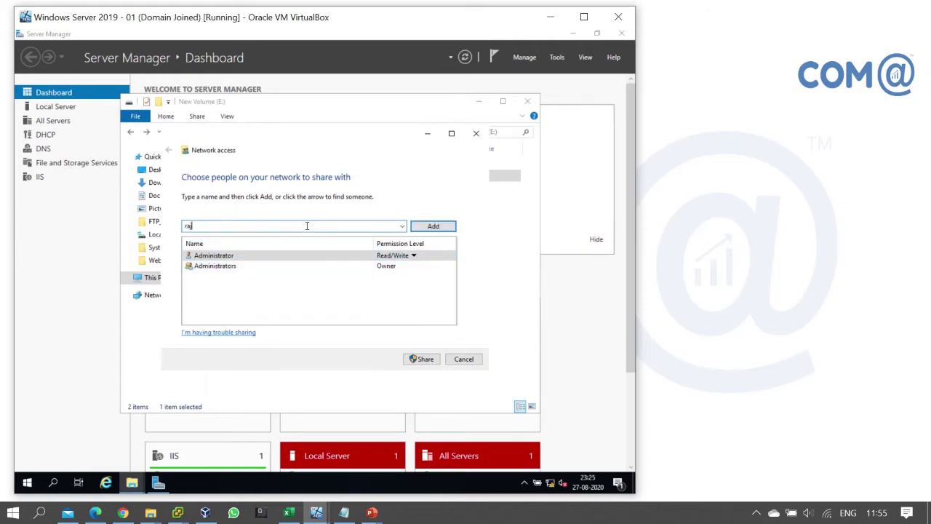
pyautogui.press('Return')
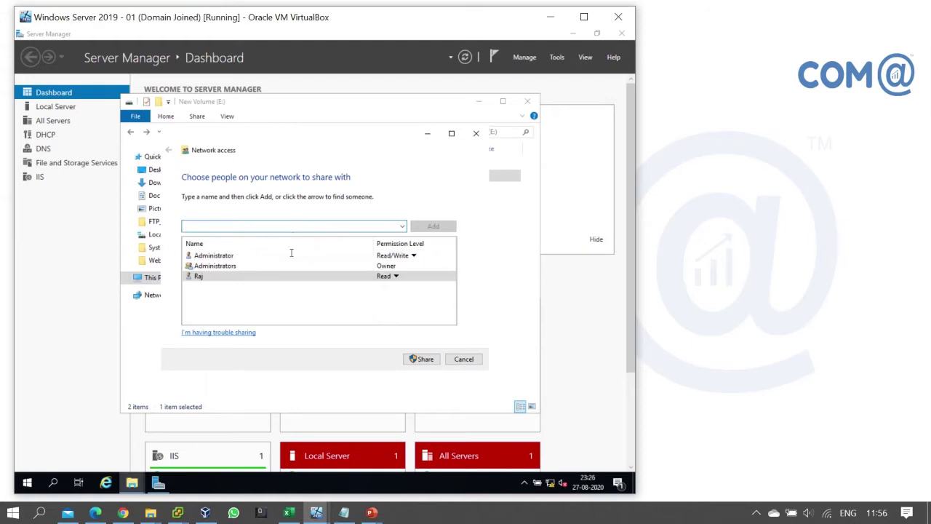
# - Give the user Read/Write access and share, leaving the Test folder's settings unchanged
pyautogui.click(396, 277)
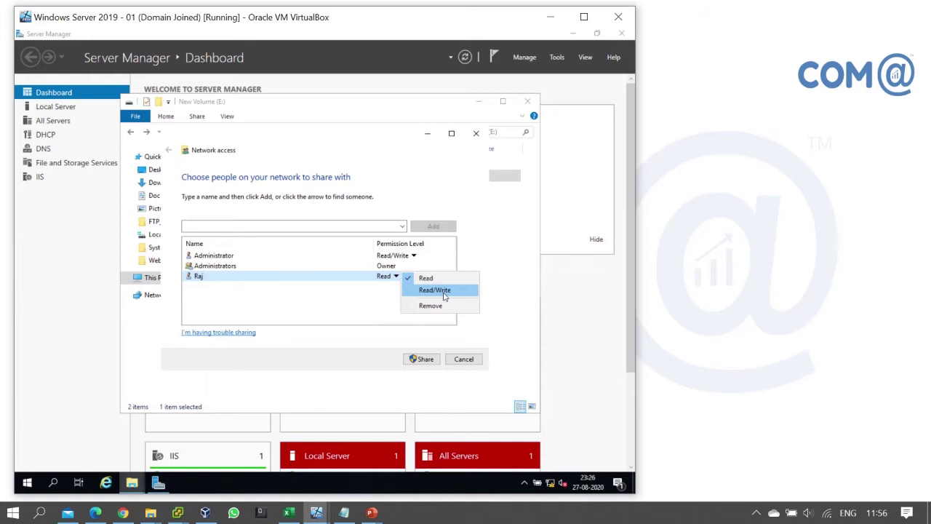
pyautogui.click(445, 291)
pyautogui.click(420, 358)
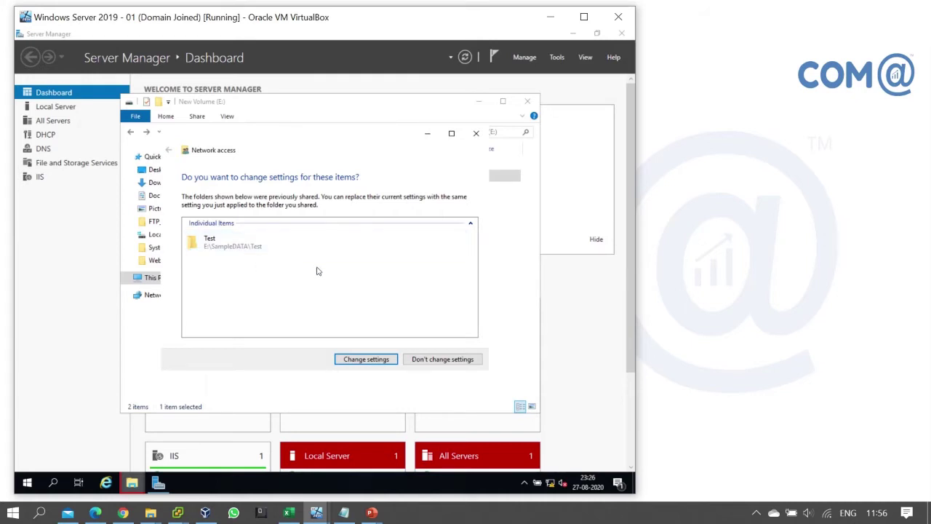
pyautogui.click(452, 359)
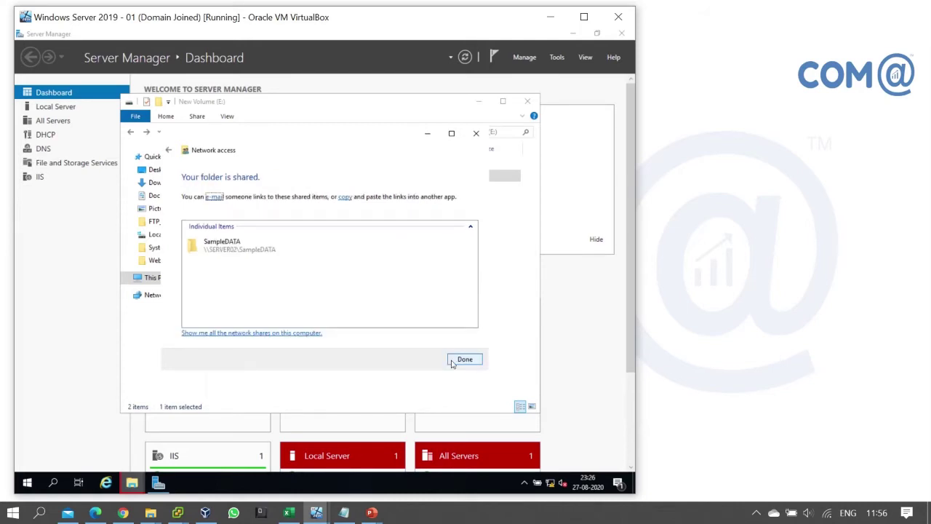
pyautogui.click(458, 360)
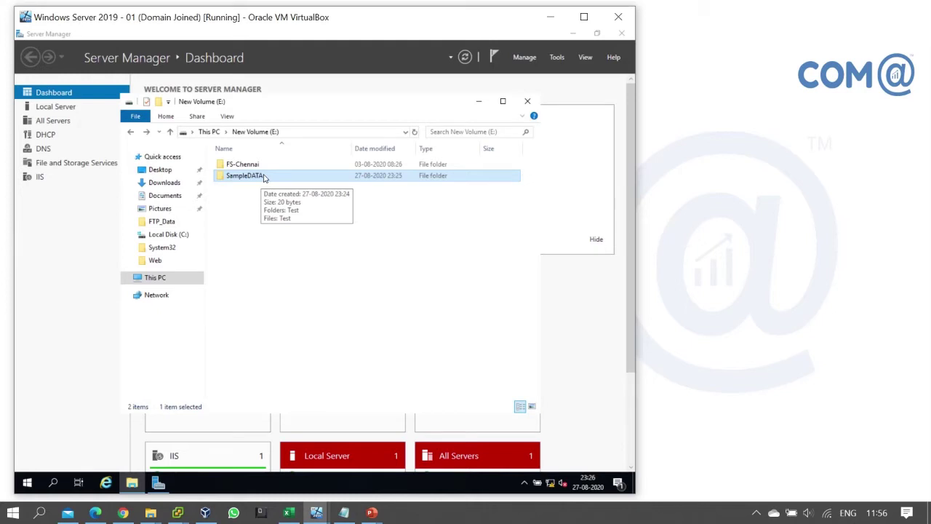
# - Open SampleDATA's share permissions via Properties, Sharing and Advanced Sharing
pyautogui.rightClick(265, 178)
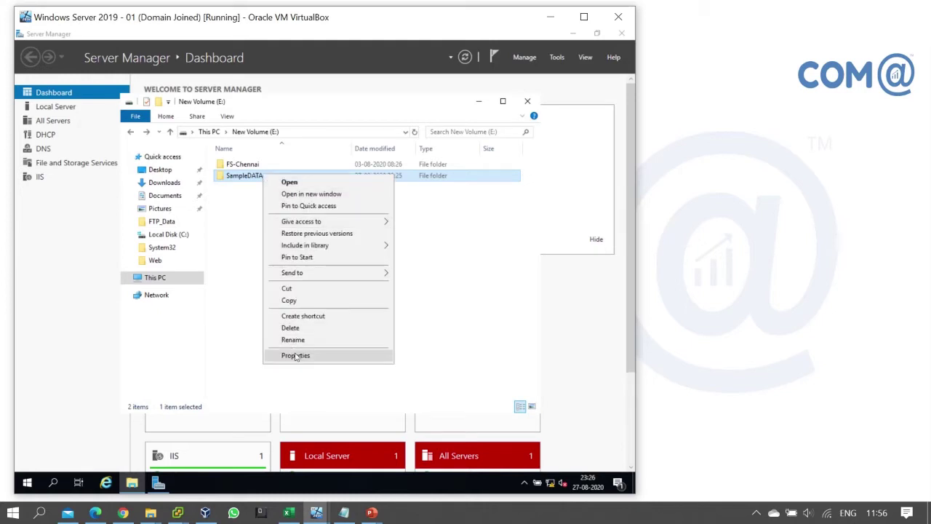
pyautogui.click(318, 356)
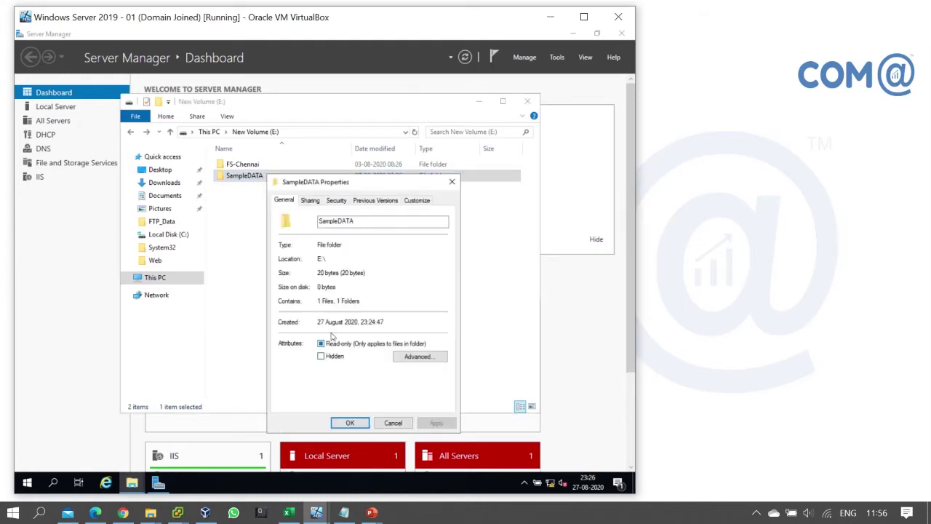
pyautogui.click(309, 201)
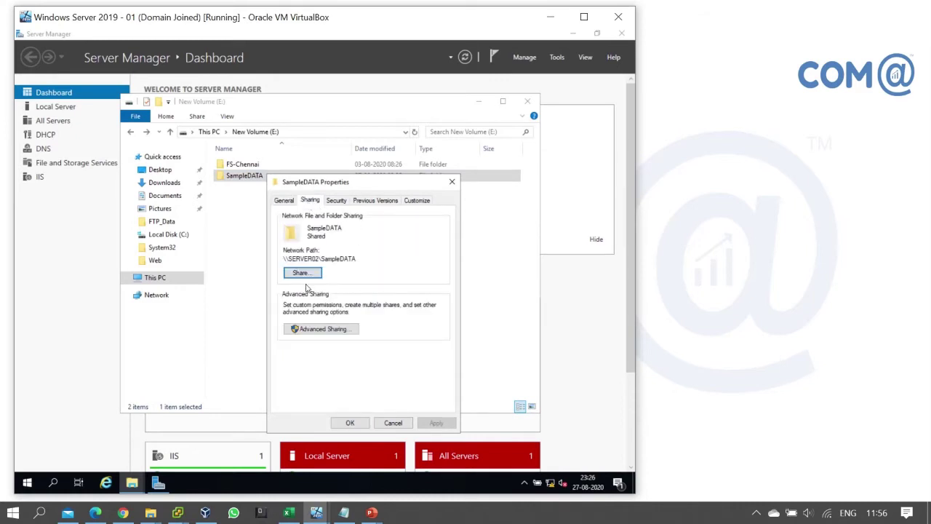
pyautogui.click(330, 331)
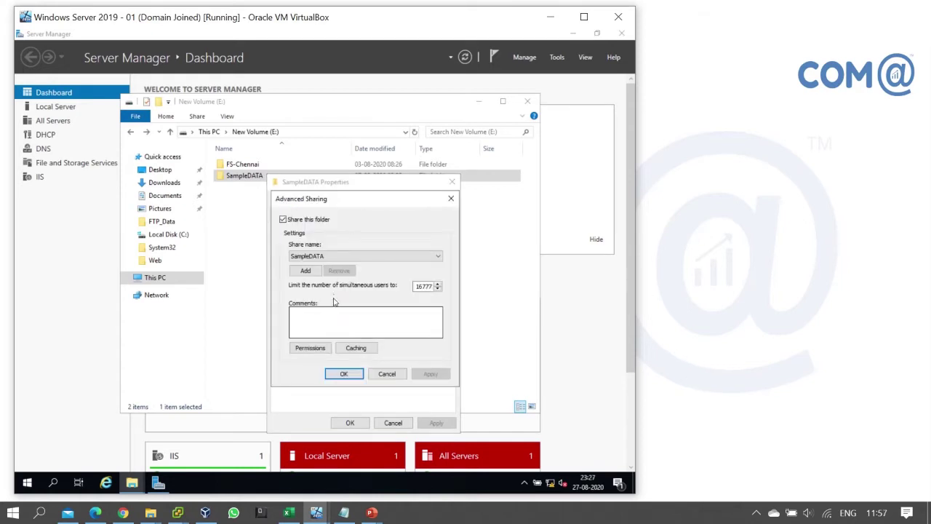
pyautogui.click(320, 349)
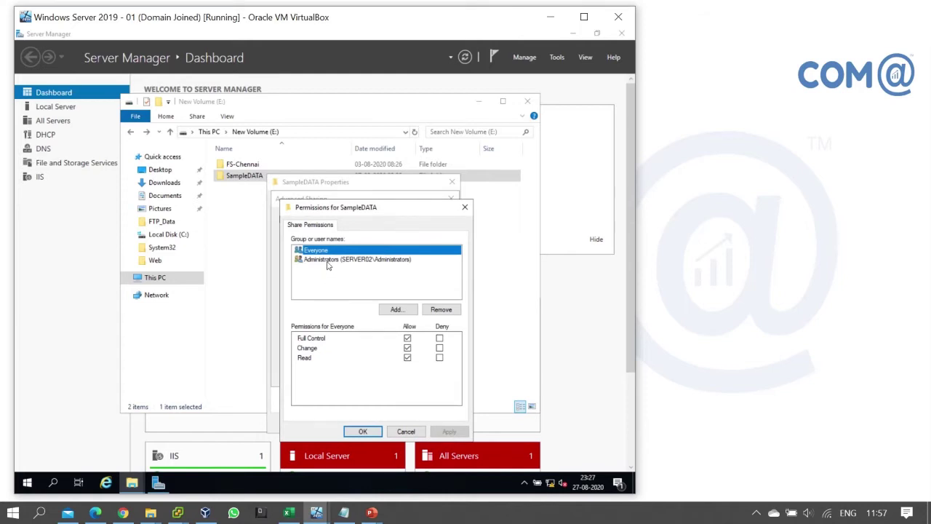
# - Confirm Everyone keeps Full Control on the SampleDATA share and apply Advanced Sharing
pyautogui.click(327, 260)
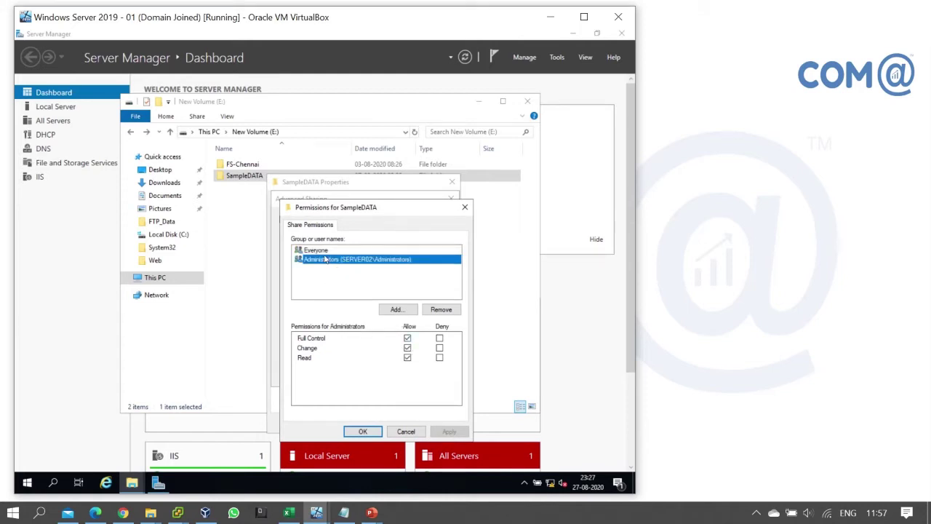
pyautogui.click(324, 252)
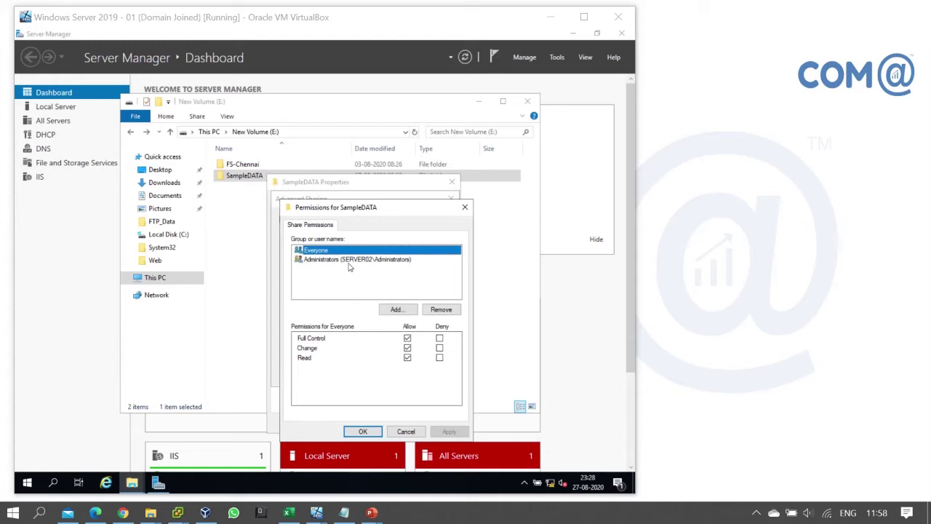
pyautogui.click(363, 432)
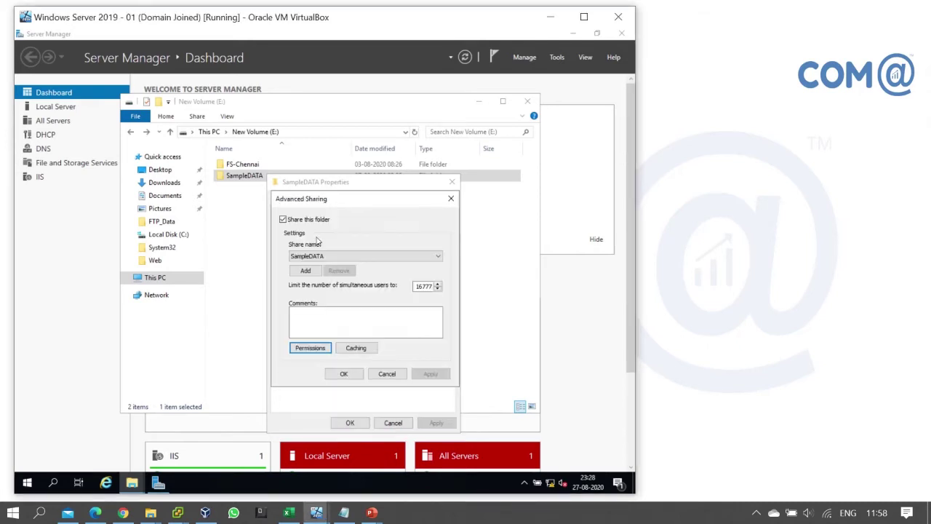
pyautogui.click(349, 374)
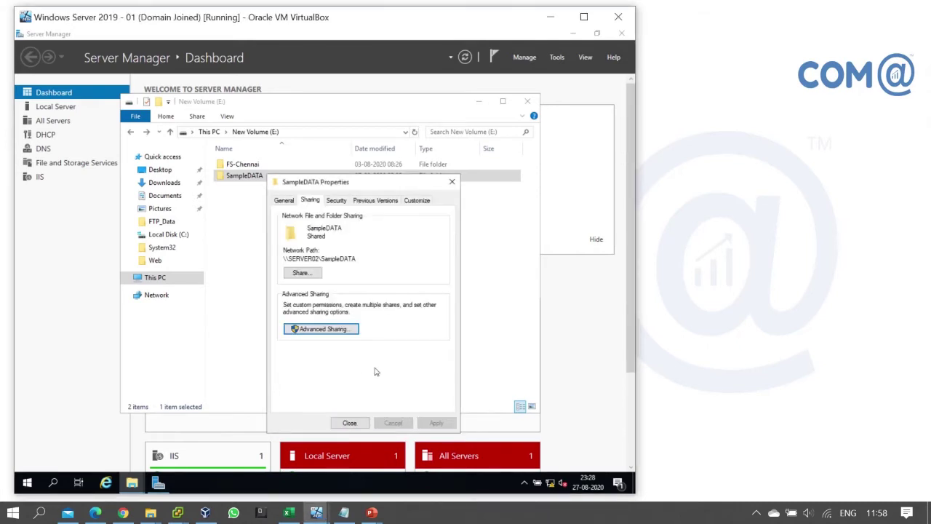
# - Check the domain user's Security permissions on SampleDATA and close the Properties dialog
pyautogui.click(338, 201)
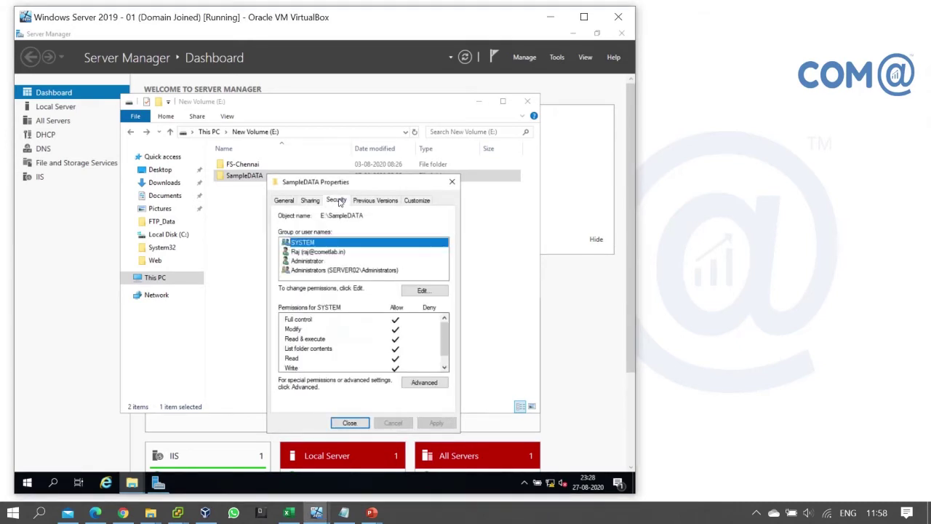
pyautogui.click(326, 254)
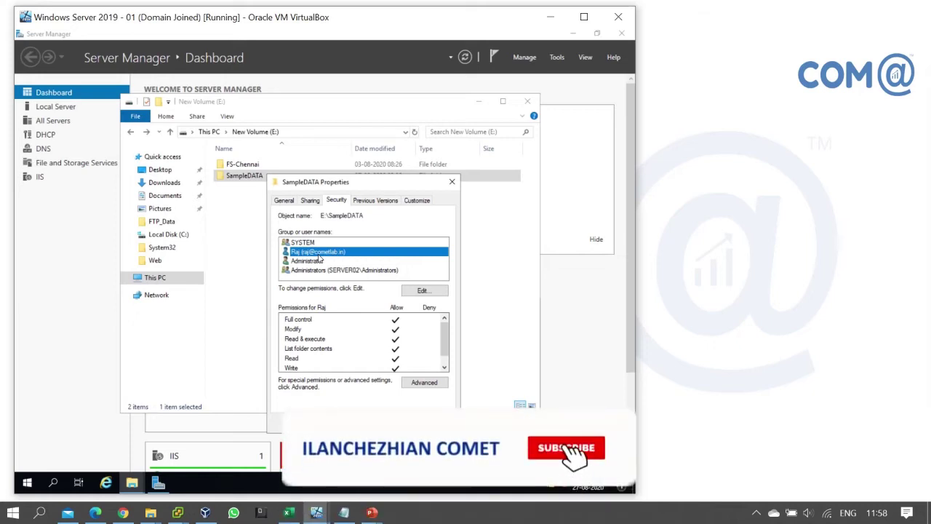
pyautogui.press('Escape')
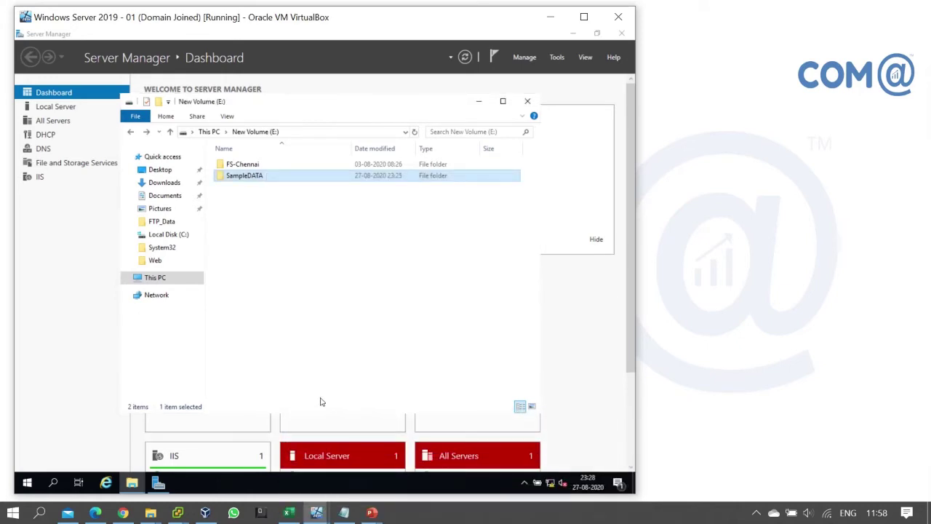
pyautogui.click(316, 513)
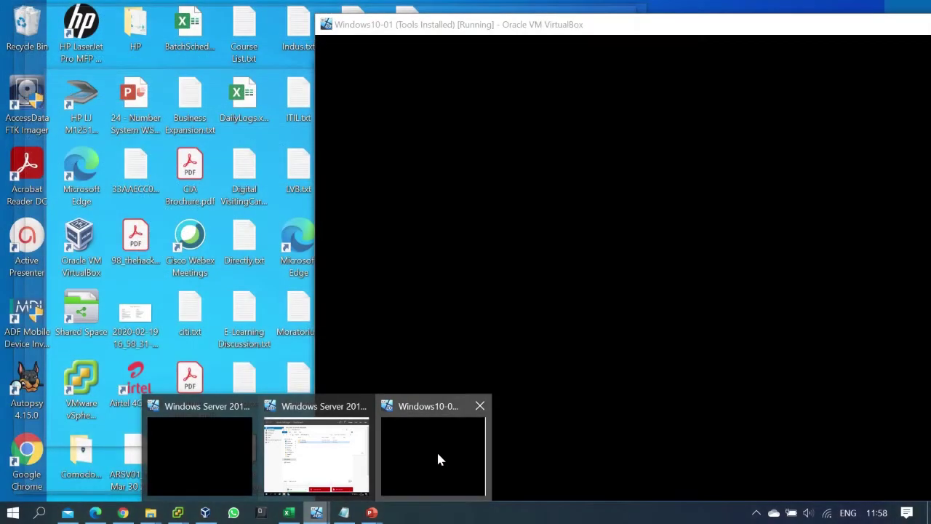
# - Sign in to the Windows10-01 client VM with the user's password
pyautogui.click(437, 450)
pyautogui.click(646, 257)
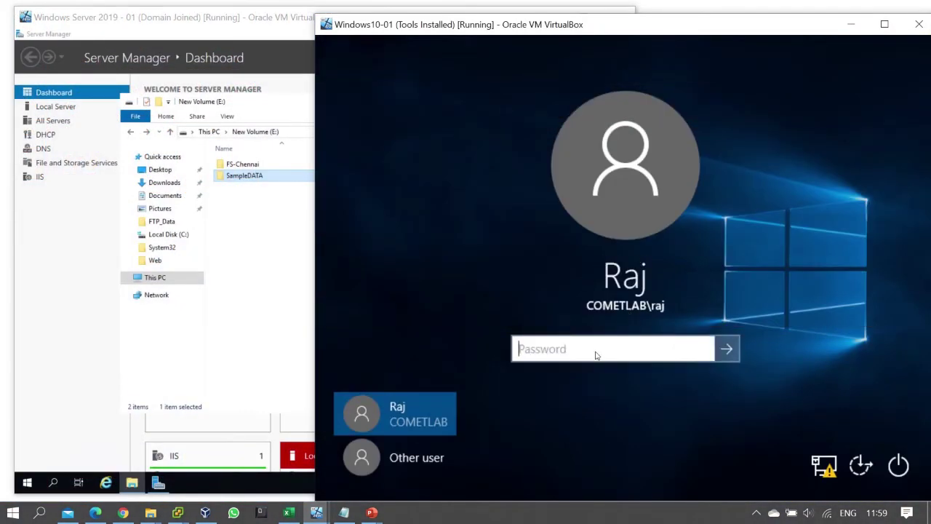
pyautogui.write('Password1')
pyautogui.press('Return')
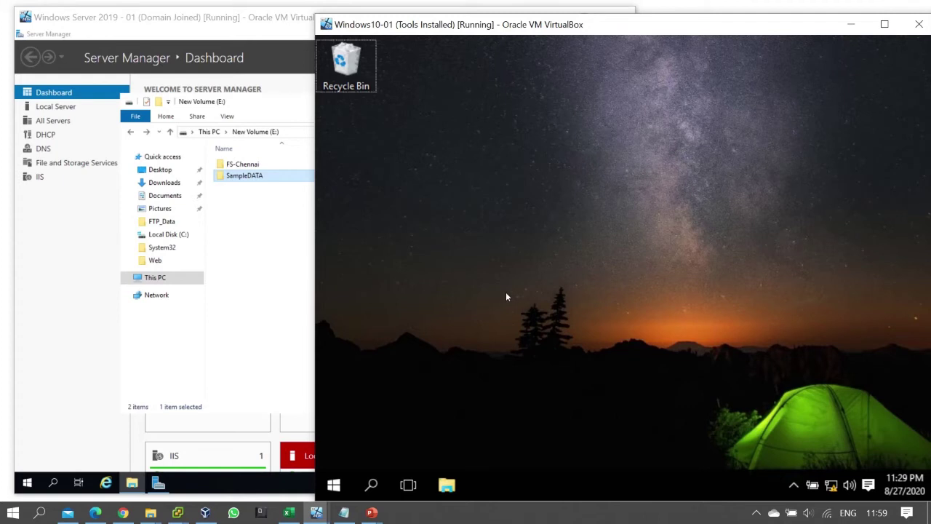
# - Browse to \\192.168.11.2, open the SampleDATA share and open Test.txt in Notepad
pyautogui.press('super+r')
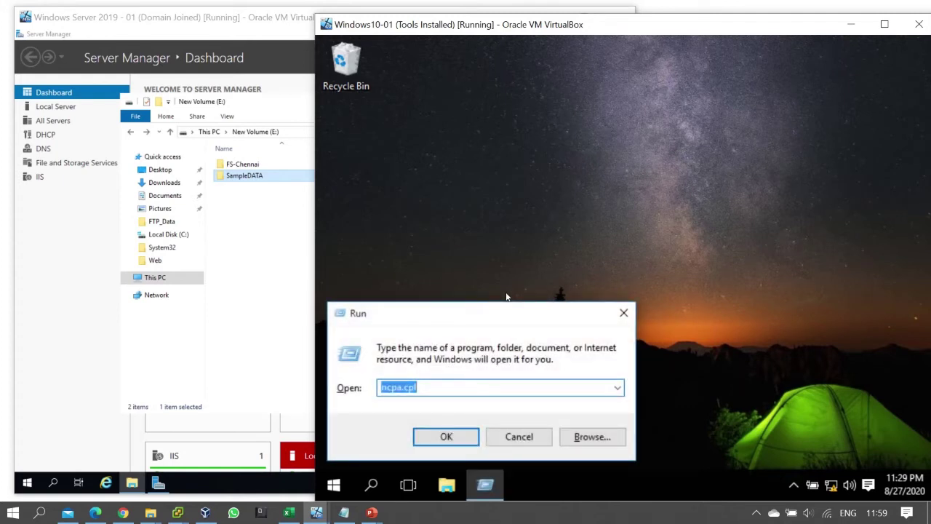
pyautogui.write('\\\\')
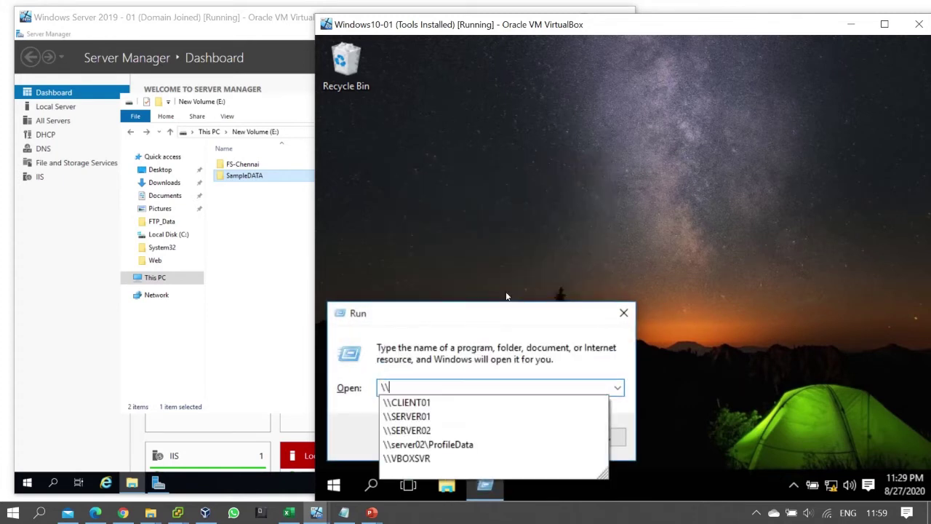
pyautogui.write('192.168.11.2')
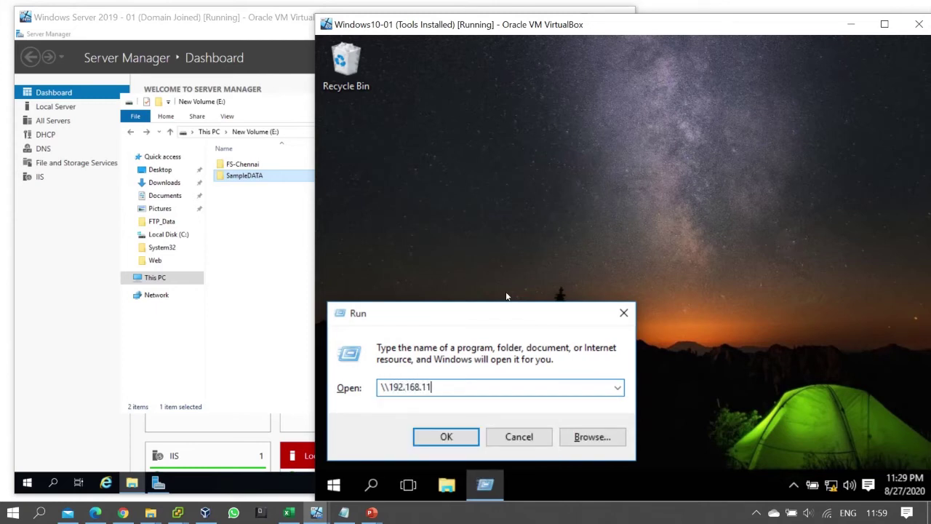
pyautogui.hotkey('ctrl', 'a')
pyautogui.press('Return')
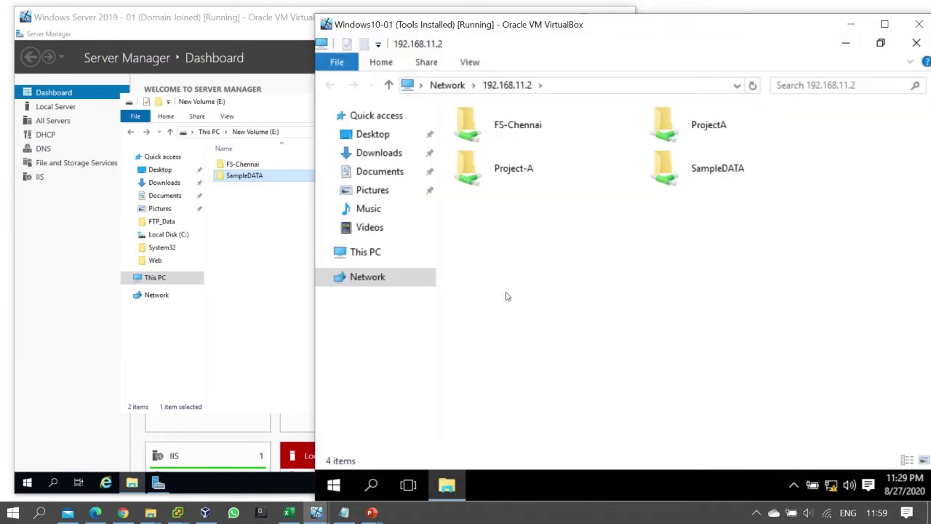
pyautogui.click(692, 178)
pyautogui.doubleClick(692, 173)
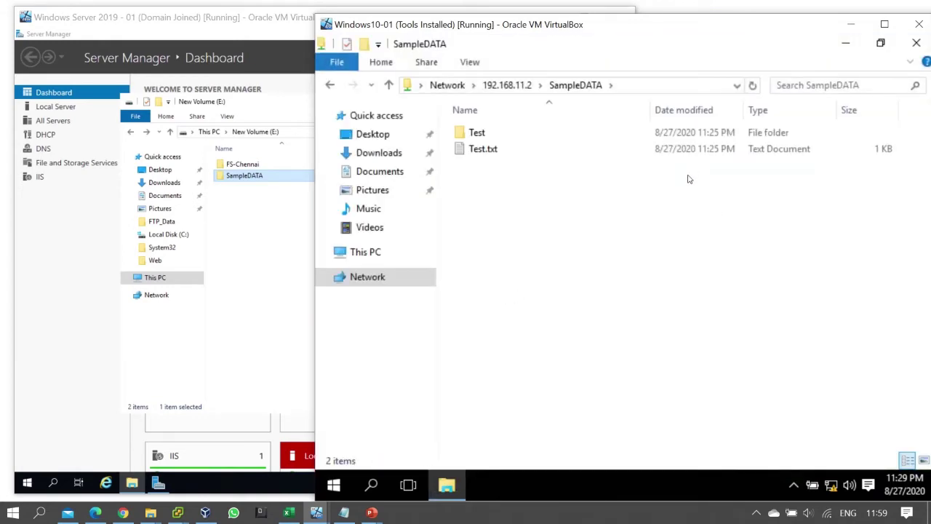
pyautogui.doubleClick(510, 149)
pyautogui.click(544, 132)
# - Add a second line noting the user's change to Test.txt, save and close it
pyautogui.press('Return')
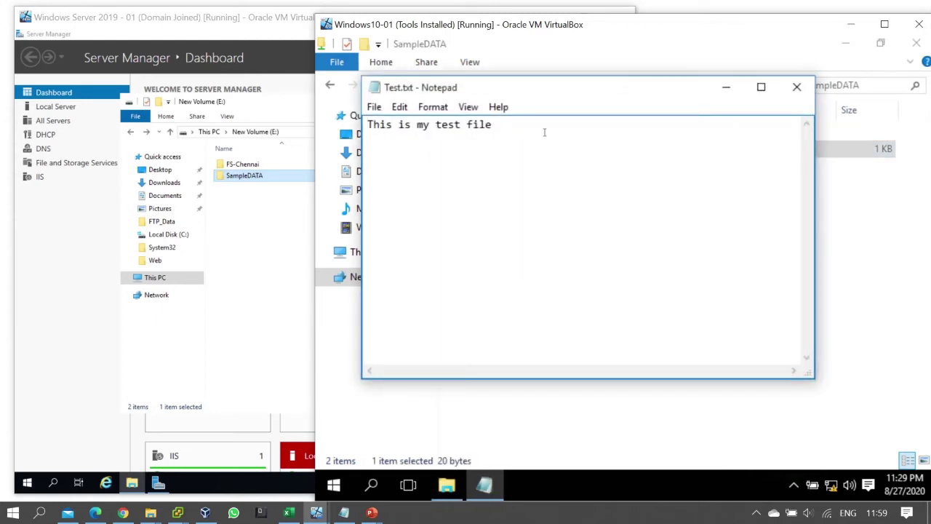
pyautogui.write('Cange by Raj')
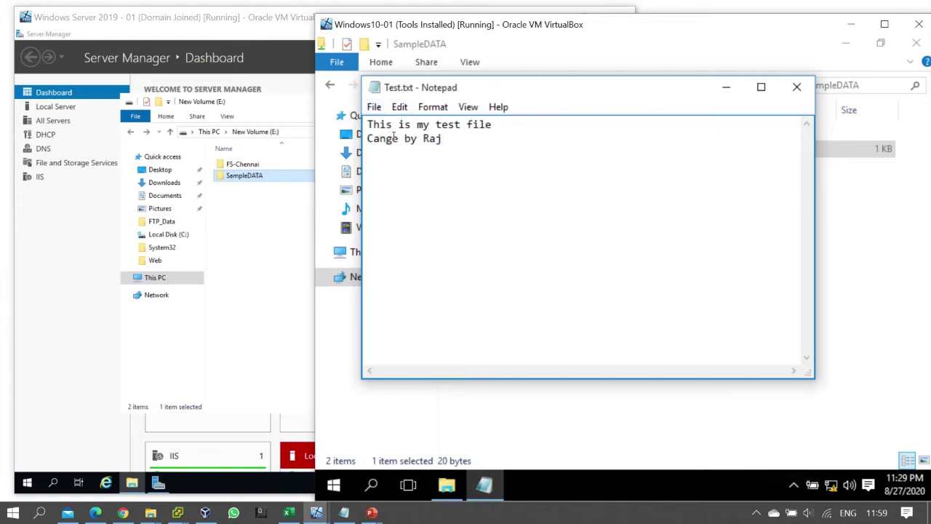
pyautogui.click(376, 107)
pyautogui.click(393, 161)
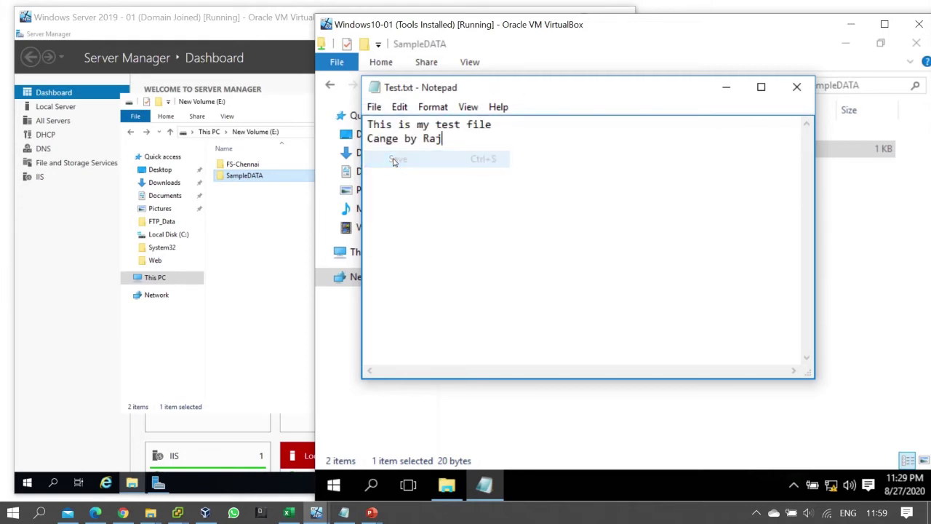
pyautogui.click(793, 90)
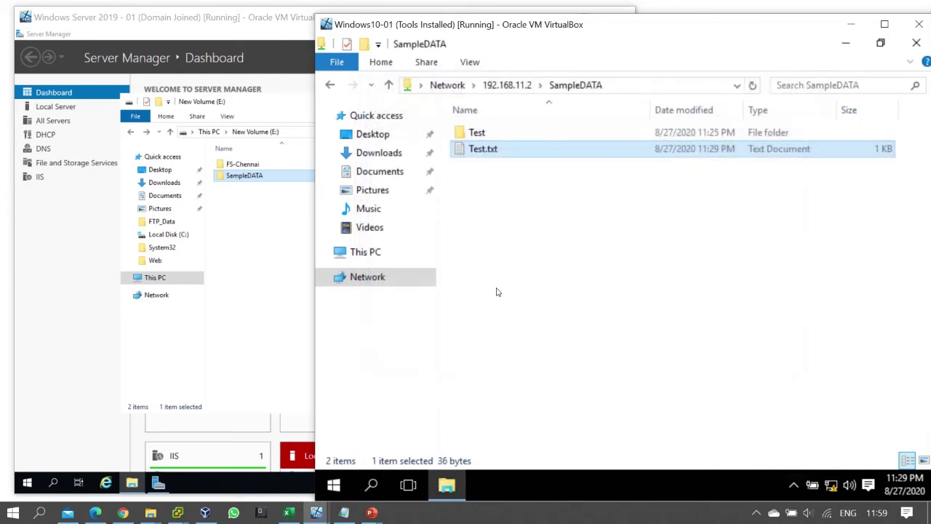
# - Create Raj.txt in SampleDATA with one line of text and save it
pyautogui.rightClick(502, 196)
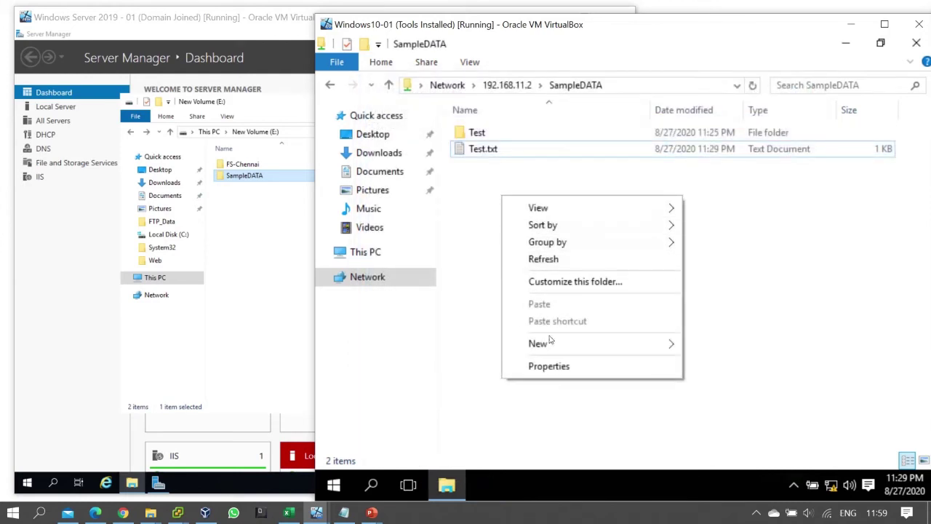
pyautogui.moveTo(550, 341)
pyautogui.click(720, 449)
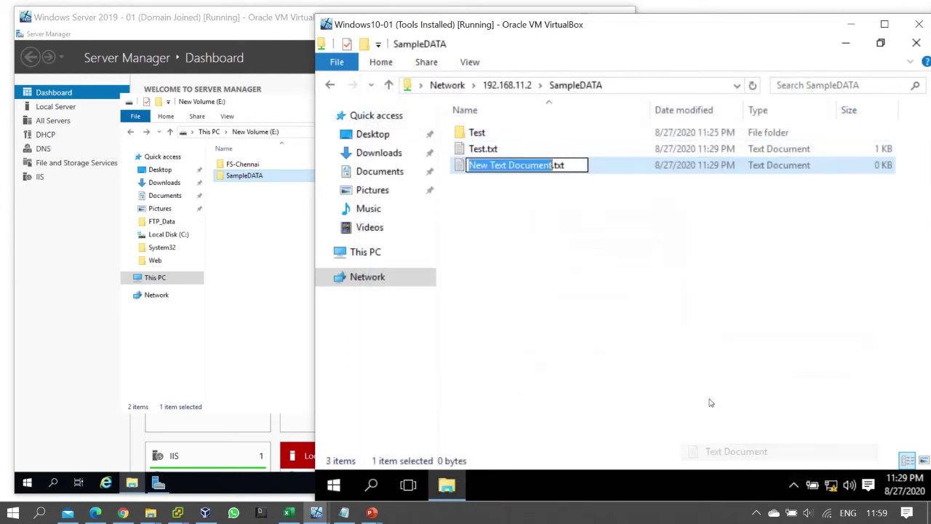
pyautogui.write('Ra')
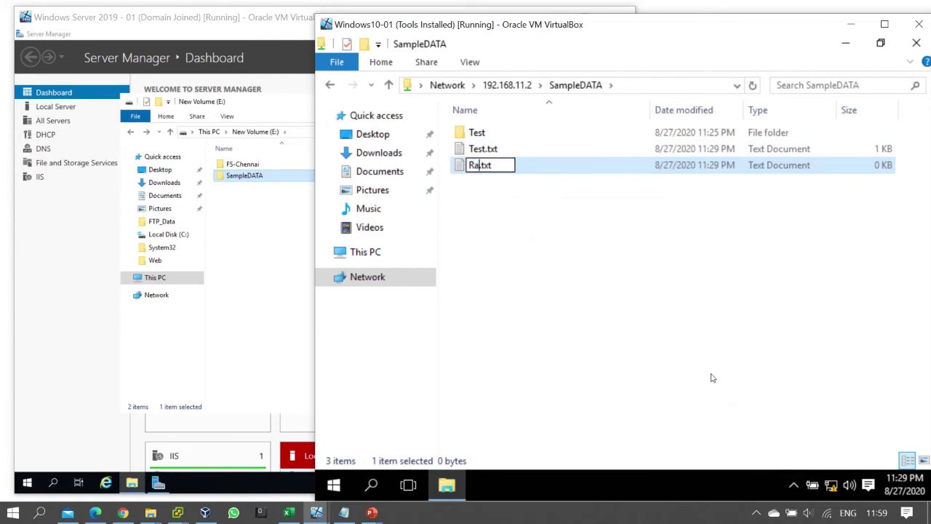
pyautogui.write('j')
pyautogui.press('Return')
pyautogui.press('Return')
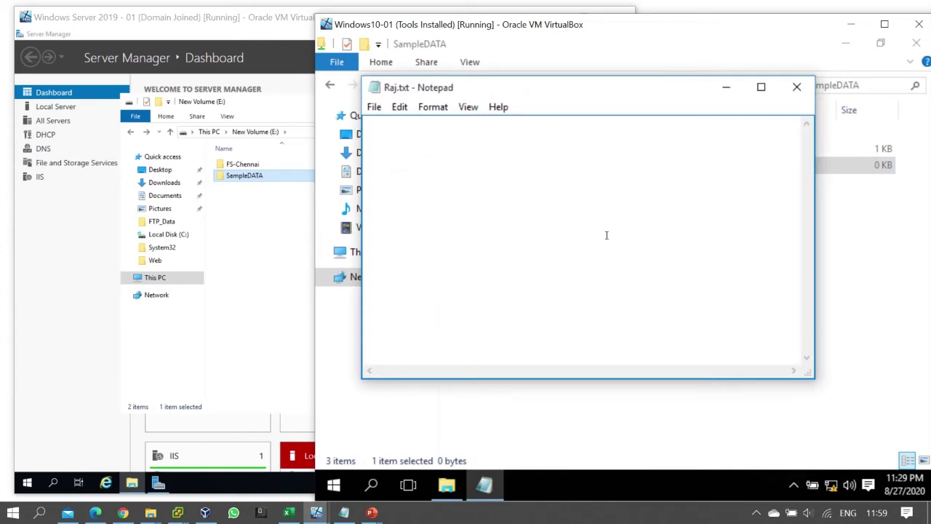
pyautogui.write('This is Raj DATA')
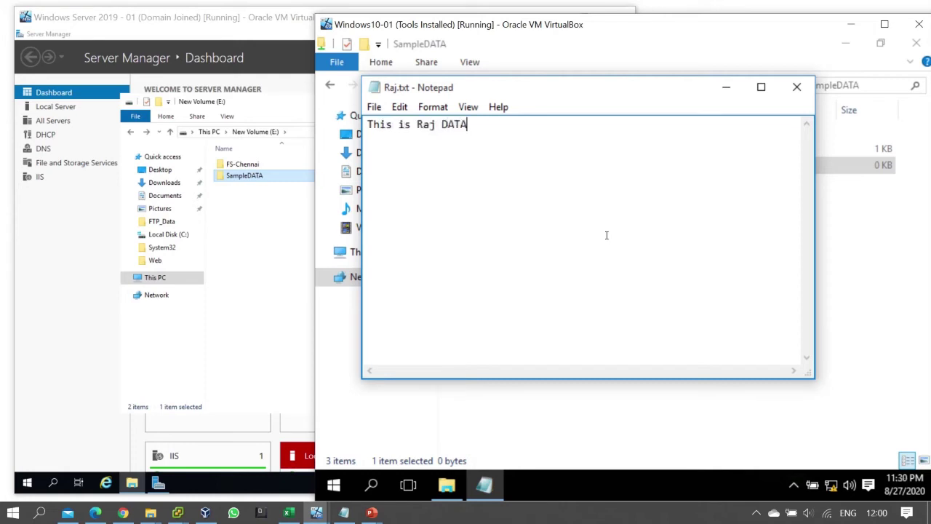
pyautogui.hotkey('ctrl', 's')
pyautogui.click(797, 86)
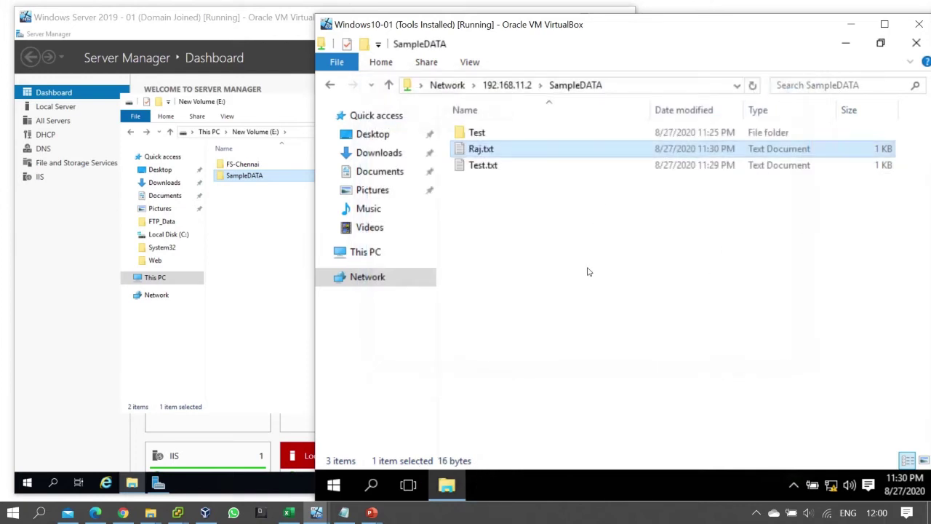
# - Create a folder named Raj in the SampleDATA share from the client, then return to the server VM
pyautogui.rightClick(509, 238)
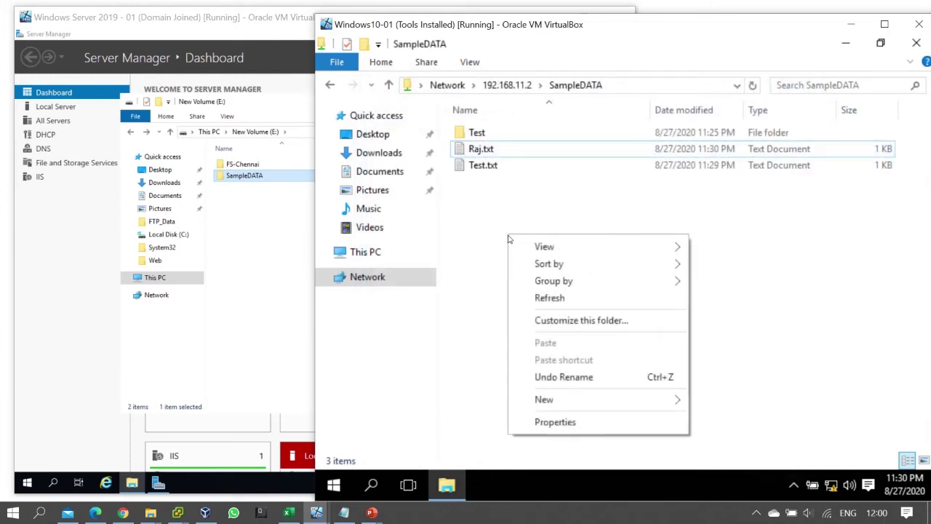
pyautogui.moveTo(594, 403)
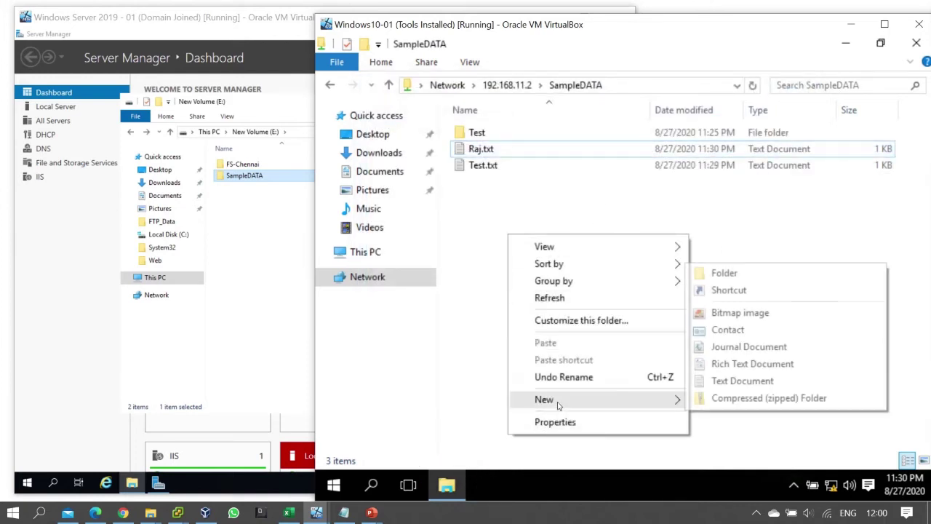
pyautogui.click(738, 275)
pyautogui.write('Ra')
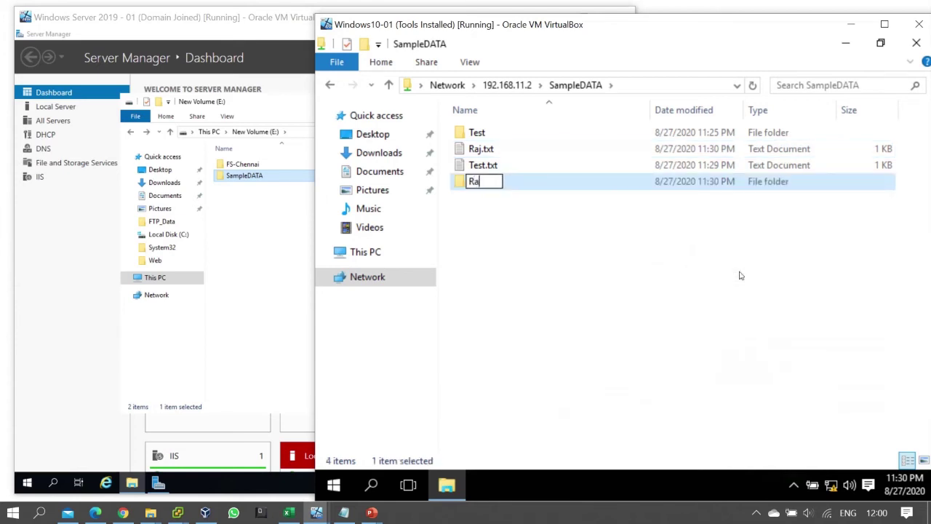
pyautogui.write('j')
pyautogui.press('Return')
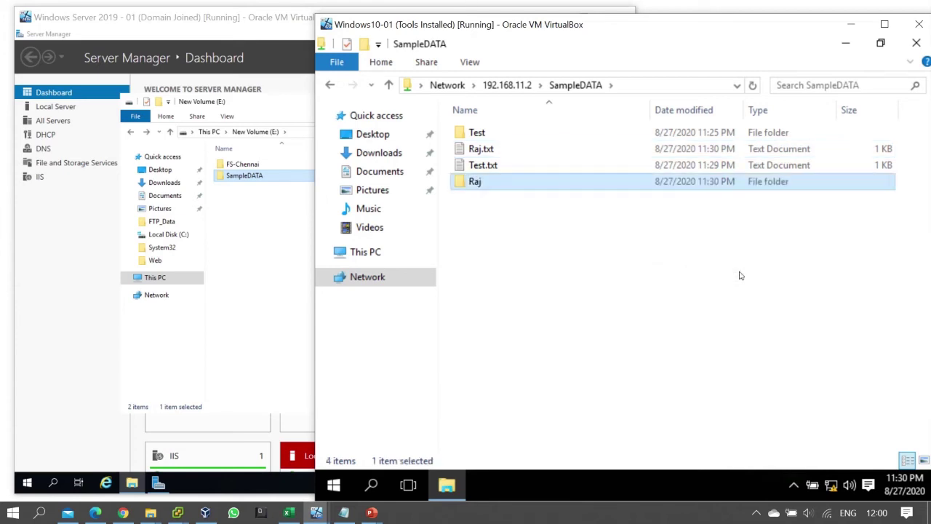
pyautogui.click(711, 289)
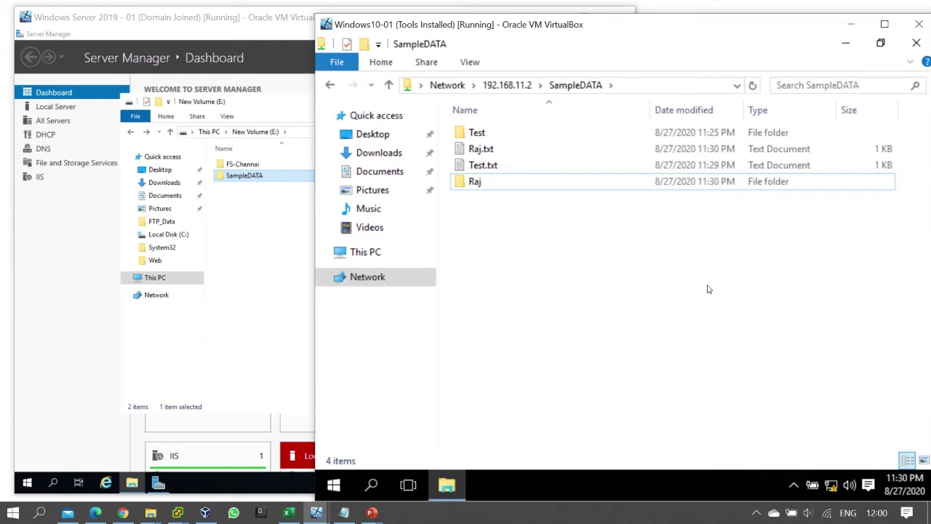
pyautogui.click(266, 251)
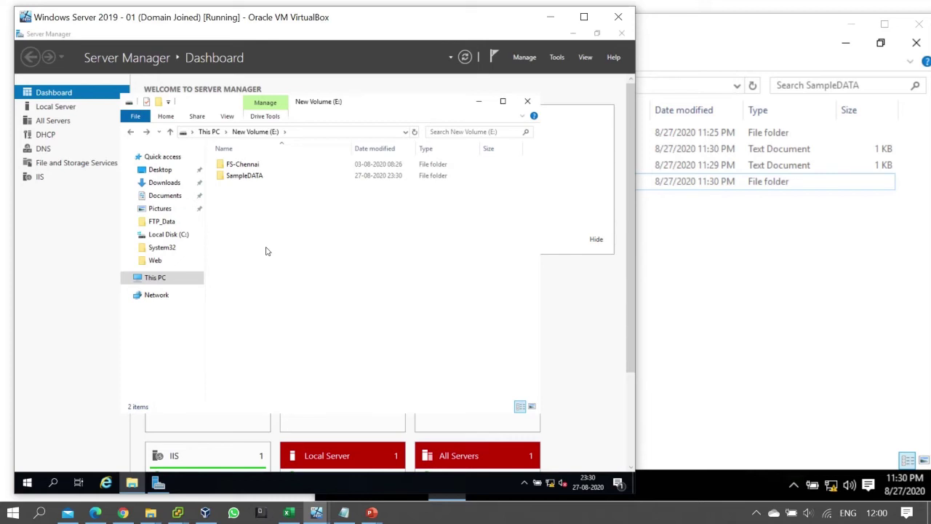
# - Open SampleDATA's Security properties for the domain user and its Advanced security settings
pyautogui.click(255, 176)
pyautogui.rightClick(257, 178)
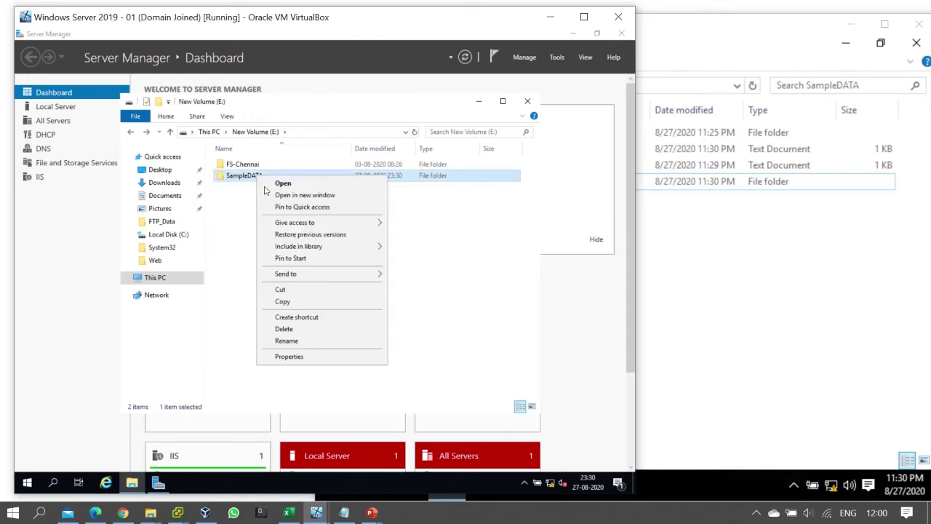
pyautogui.click(326, 356)
pyautogui.click(329, 201)
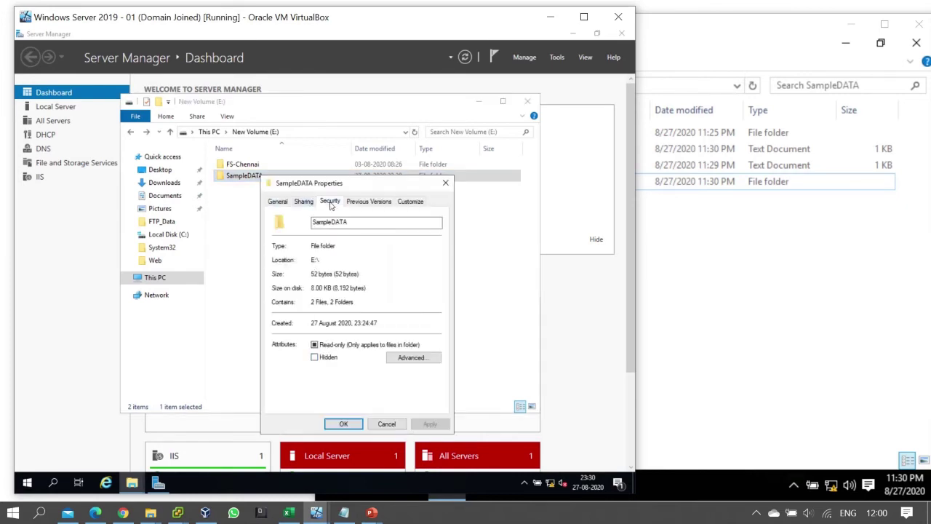
pyautogui.moveTo(337, 188); pyautogui.dragTo(328, 109)
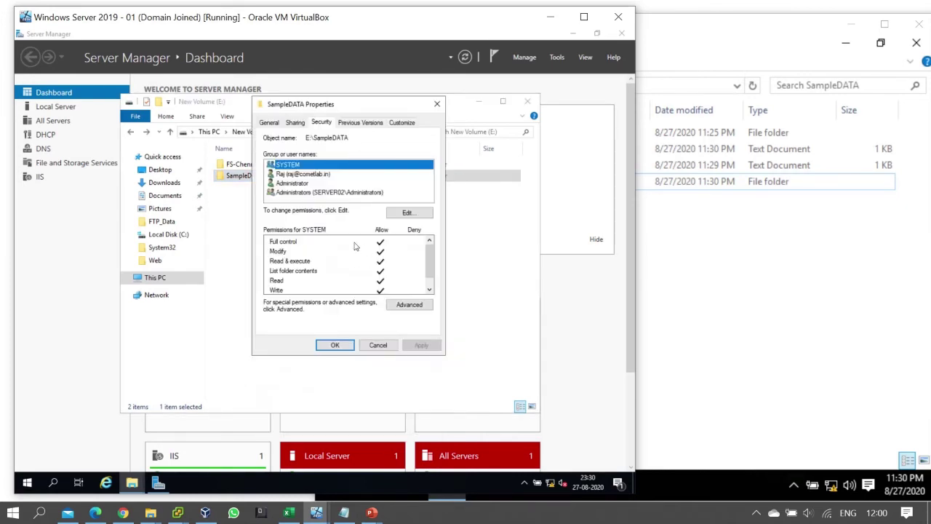
pyautogui.click(302, 176)
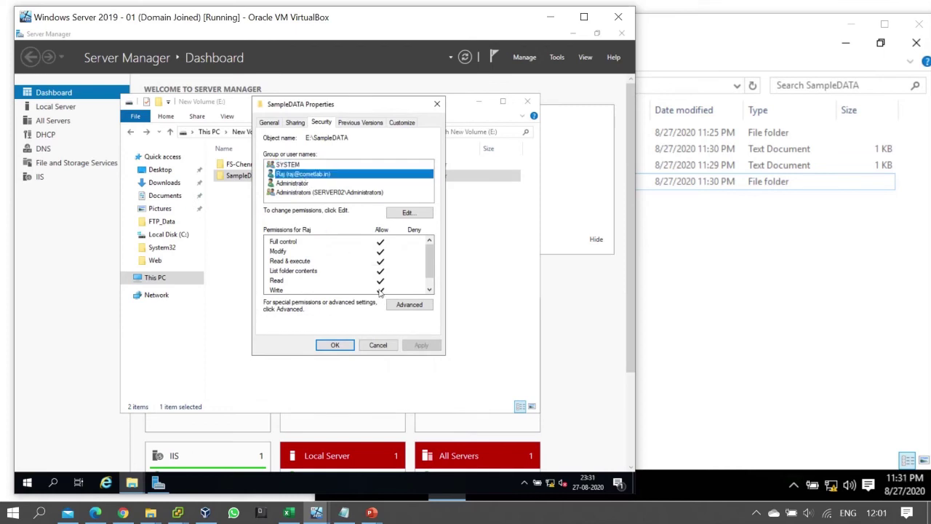
pyautogui.click(412, 308)
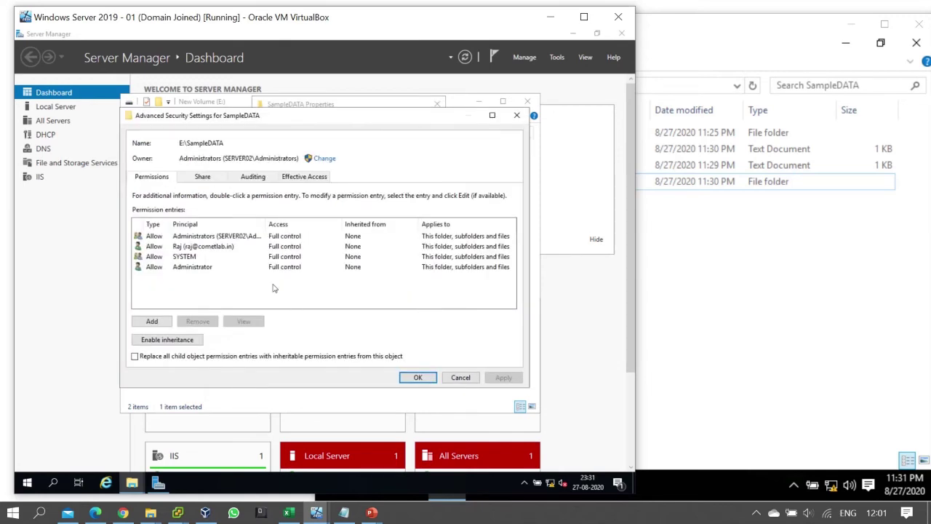
# - Uncheck Create folders / append data in the domain user's entry and apply the change
pyautogui.click(224, 248)
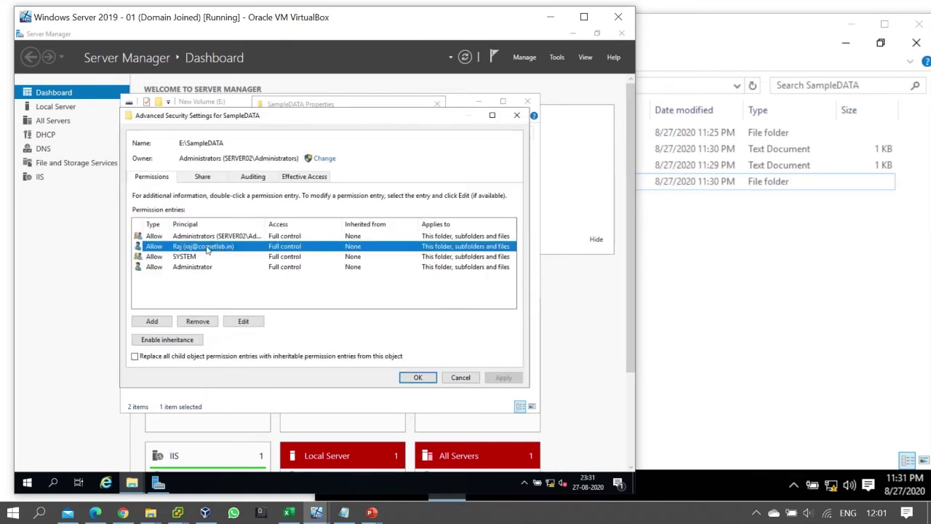
pyautogui.click(245, 322)
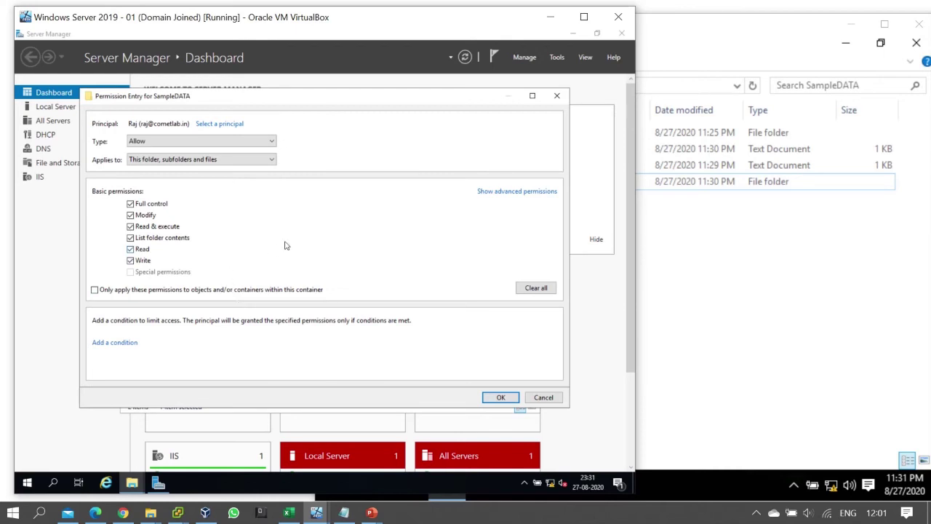
pyautogui.click(510, 193)
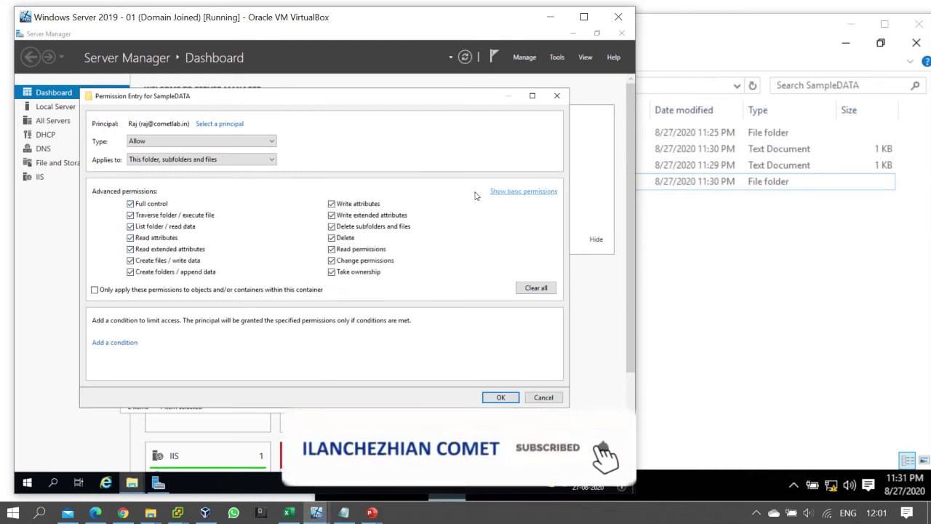
pyautogui.click(130, 272)
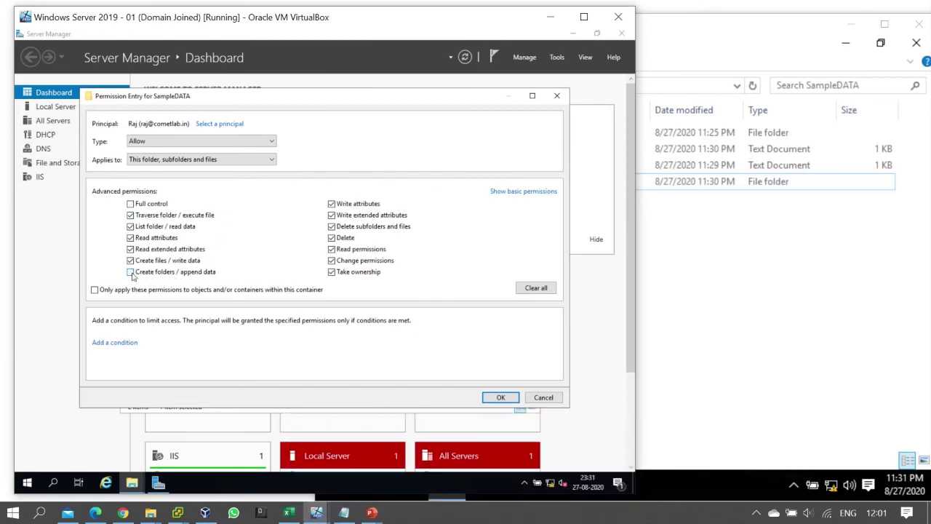
pyautogui.click(499, 398)
pyautogui.click(496, 380)
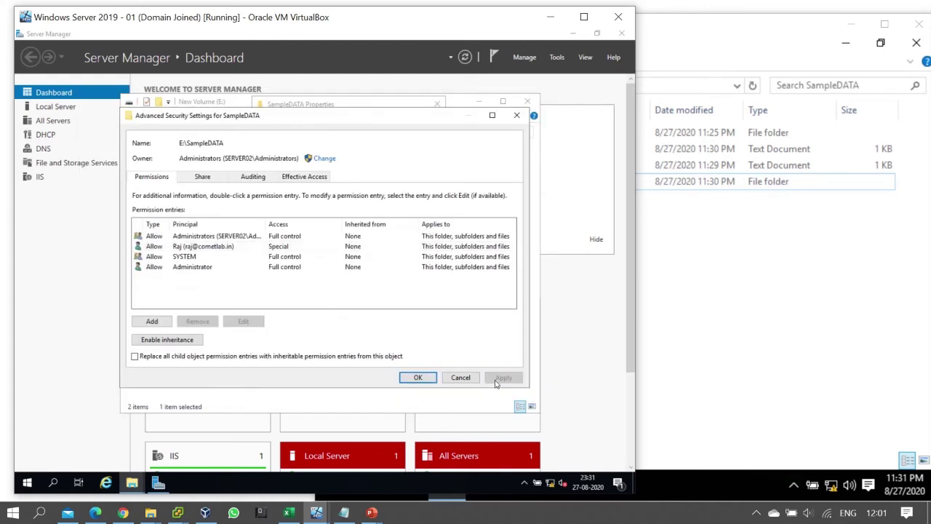
pyautogui.click(416, 379)
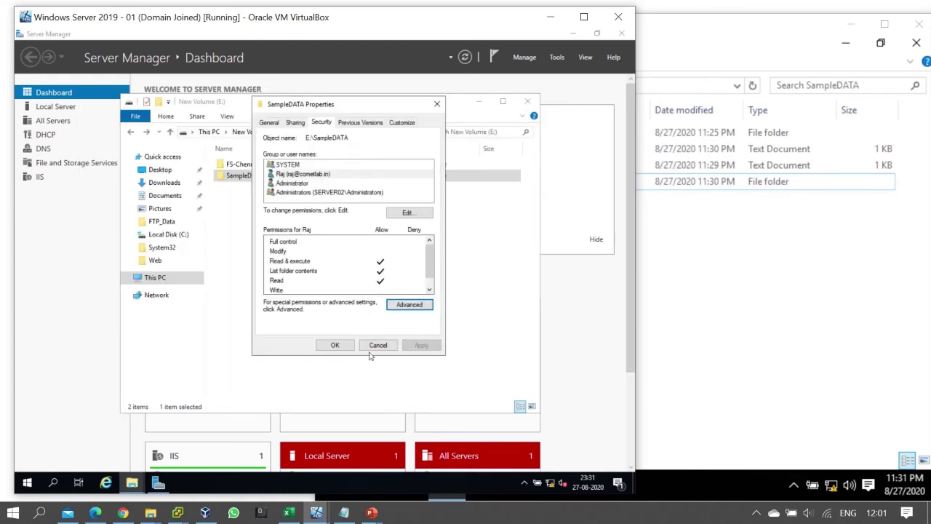
pyautogui.click(332, 345)
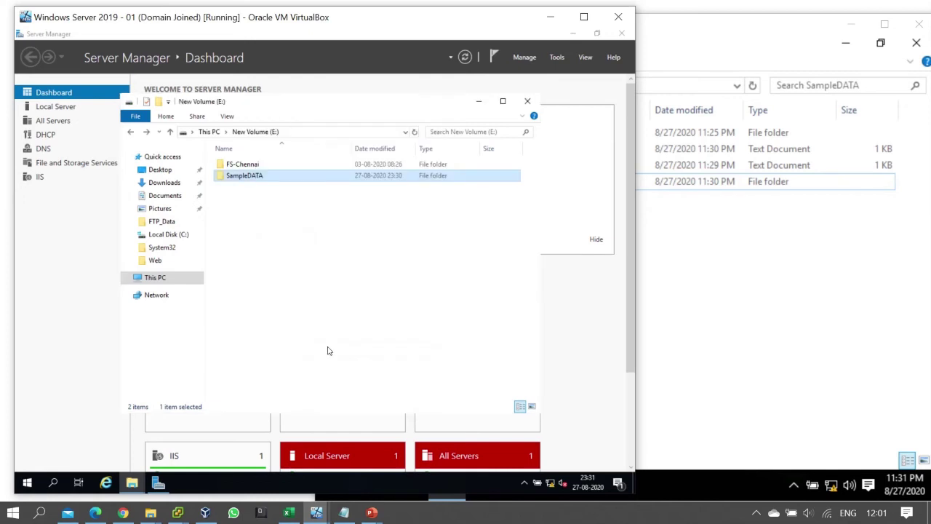
# - On the Windows 10 client, confirm creating a new folder in SampleDATA gives Access Denied
pyautogui.click(700, 335)
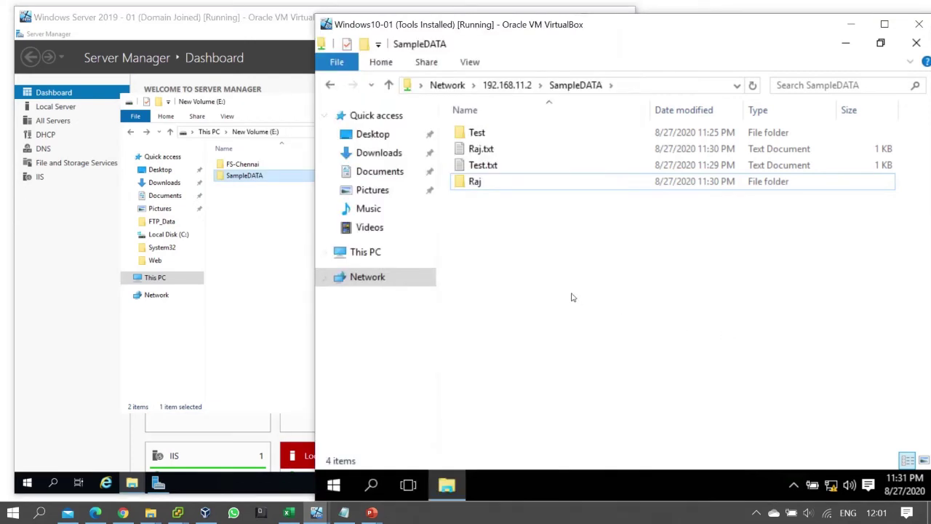
pyautogui.rightClick(566, 265)
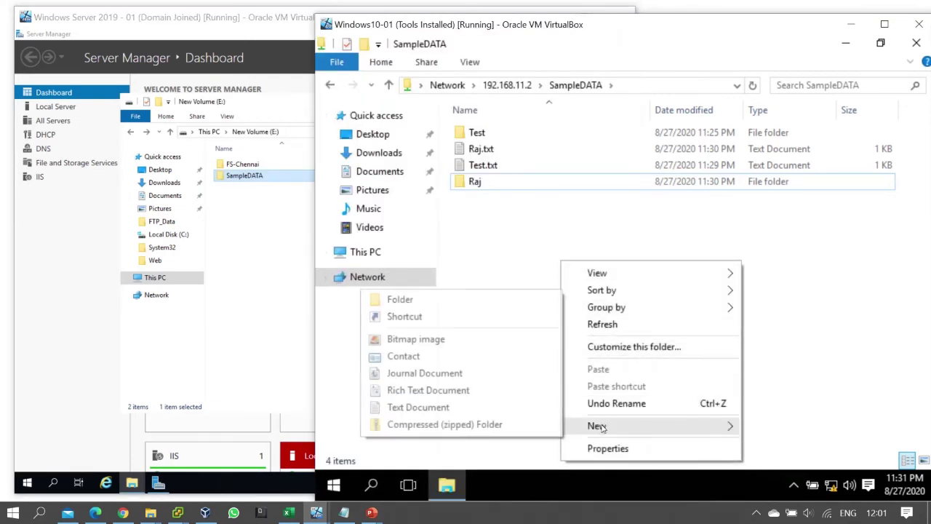
pyautogui.click(447, 301)
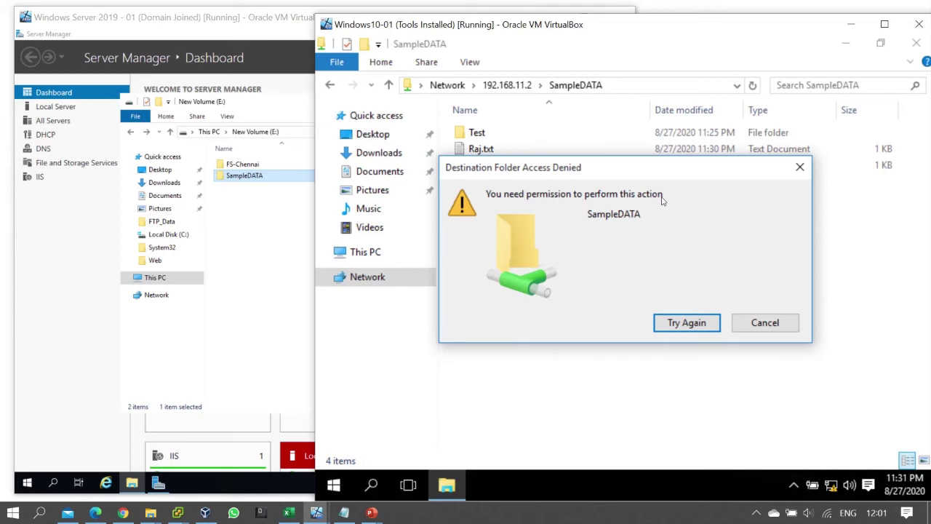
pyautogui.click(789, 323)
# - Create New Text Document.txt in the share, then delete it
pyautogui.rightClick(554, 265)
pyautogui.moveTo(604, 426)
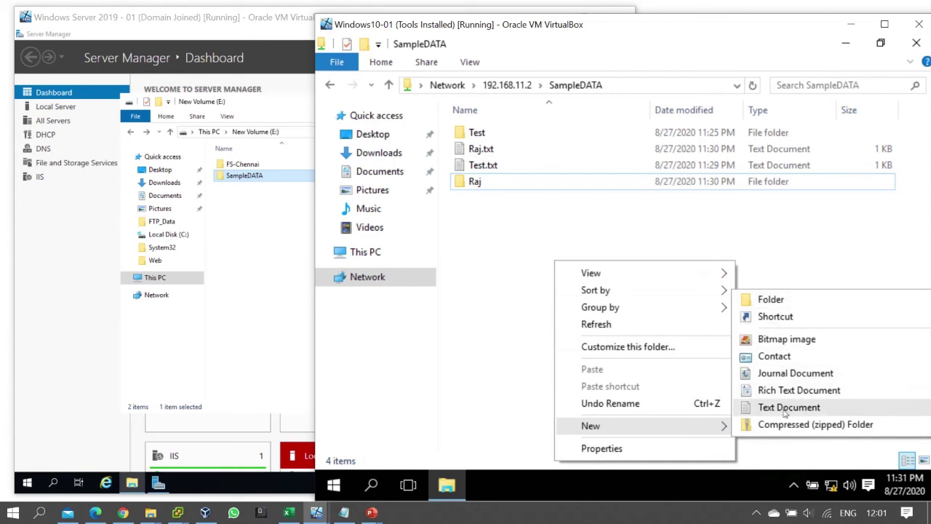
pyautogui.click(787, 408)
pyautogui.click(709, 342)
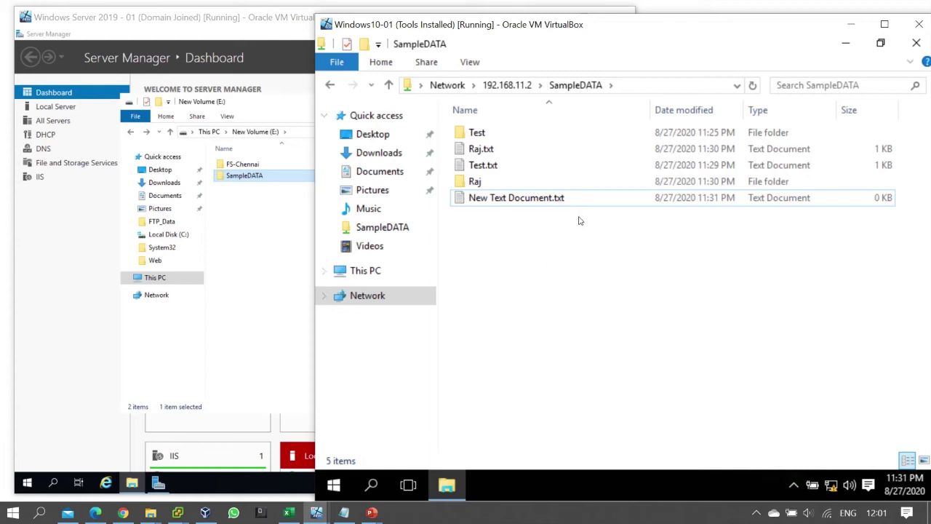
pyautogui.click(539, 203)
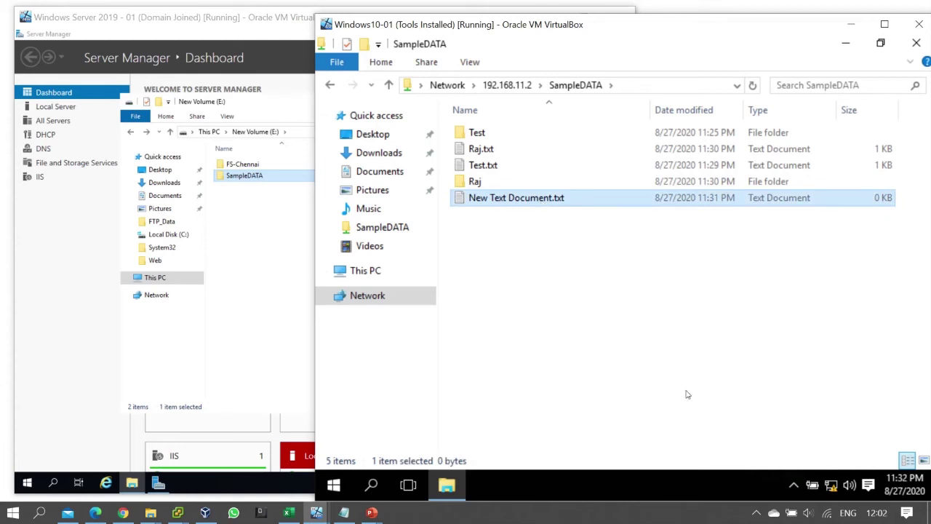
pyautogui.press('Delete')
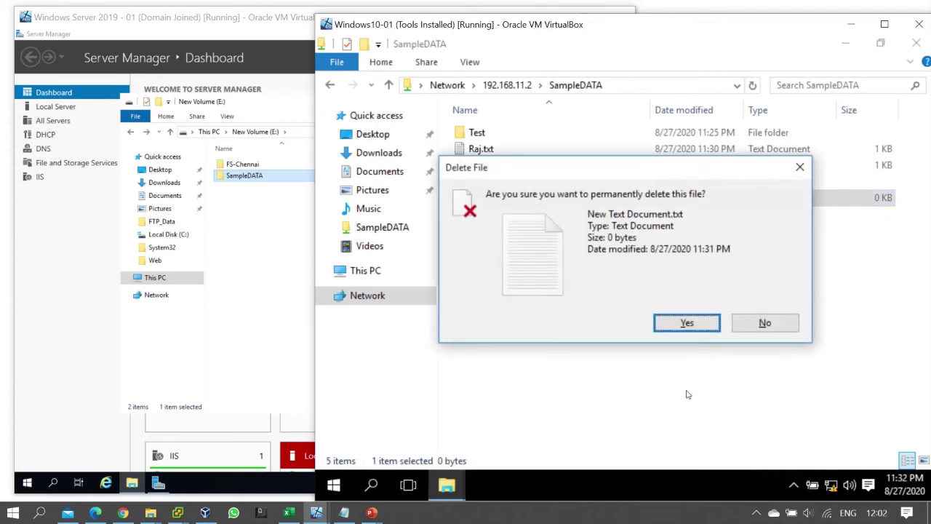
pyautogui.press('Return')
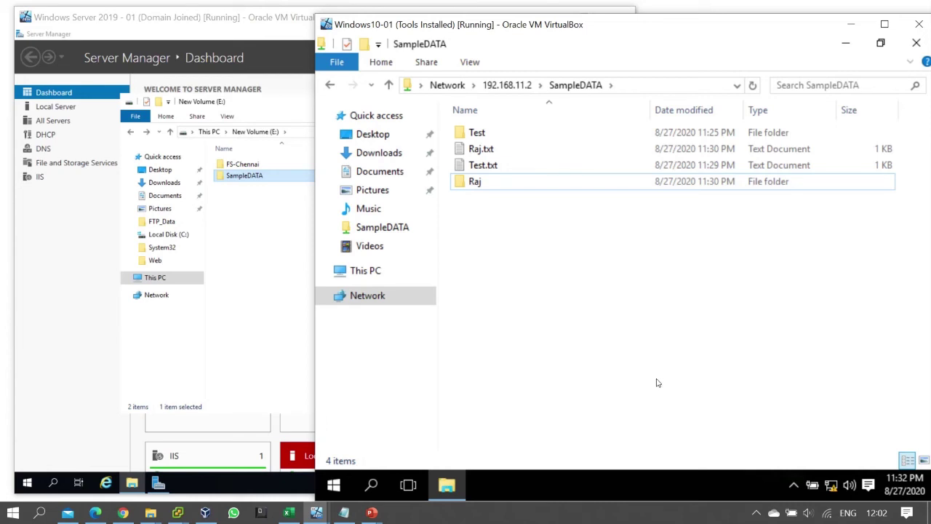
# - Back on the server, open SampleDATA's Security properties and Advanced security settings
pyautogui.click(271, 233)
pyautogui.click(244, 181)
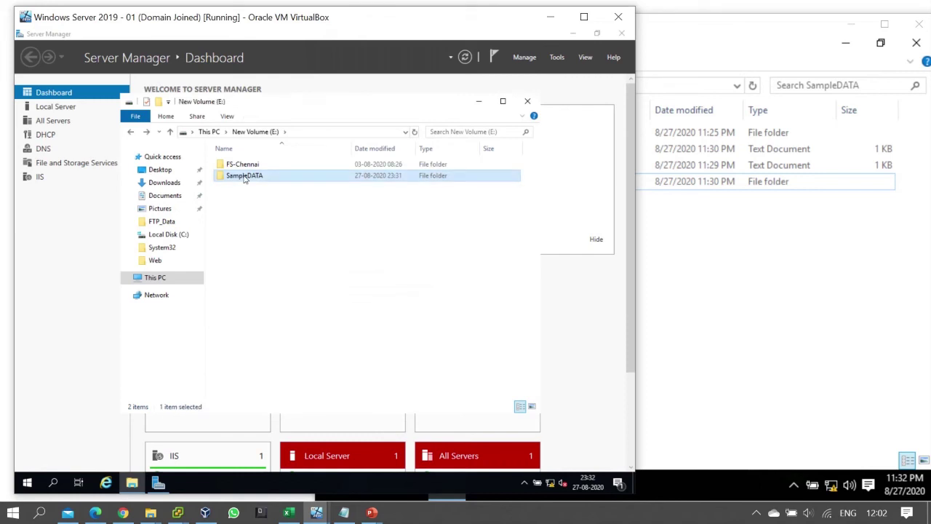
pyautogui.rightClick(248, 180)
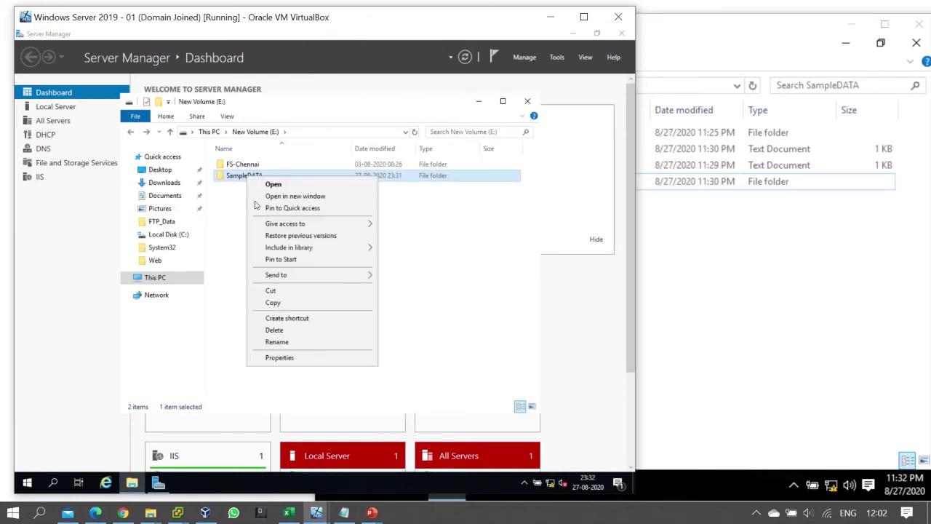
pyautogui.click(292, 358)
pyautogui.click(319, 204)
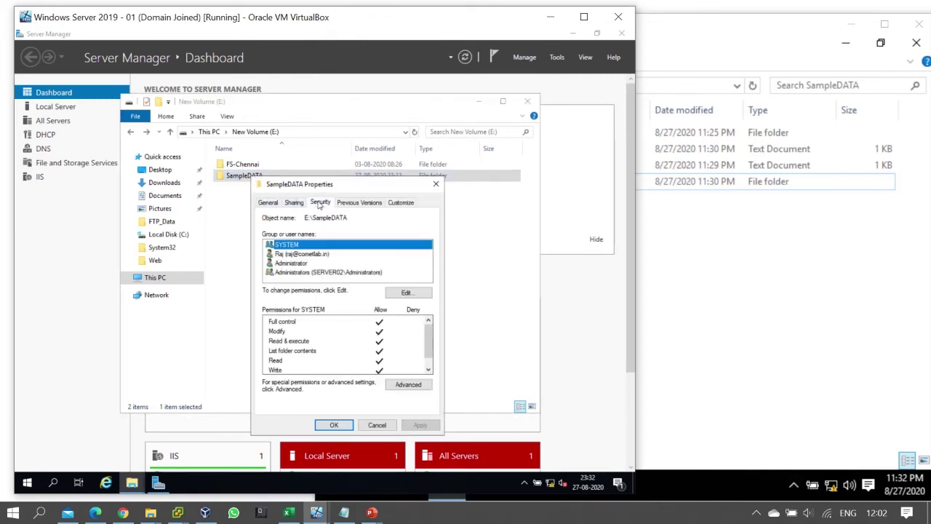
pyautogui.click(409, 384)
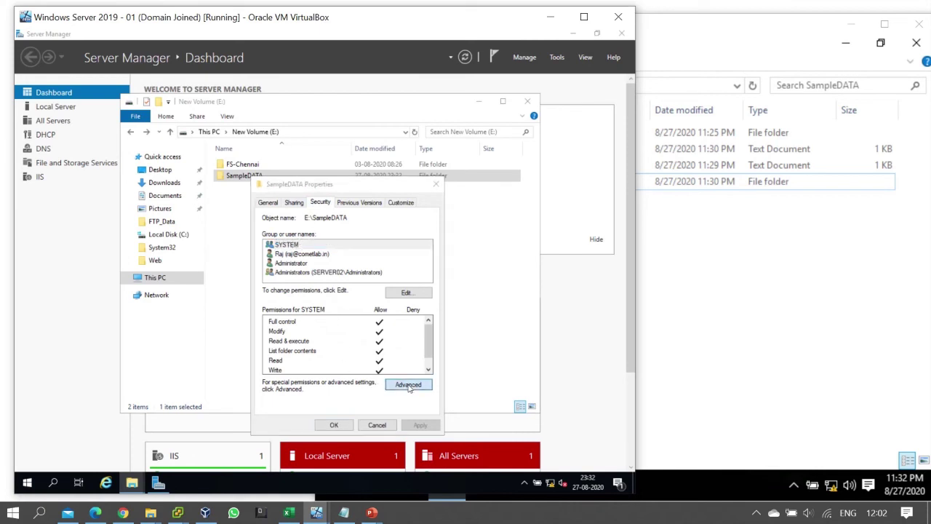
# - Remove Delete and Delete subfolders and files from the domain user's permission entry
pyautogui.click(212, 247)
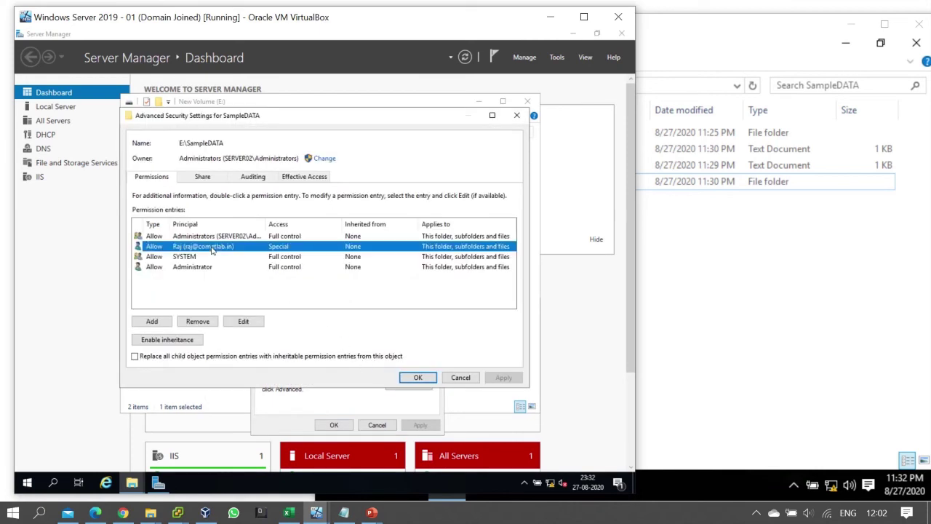
pyautogui.click(243, 321)
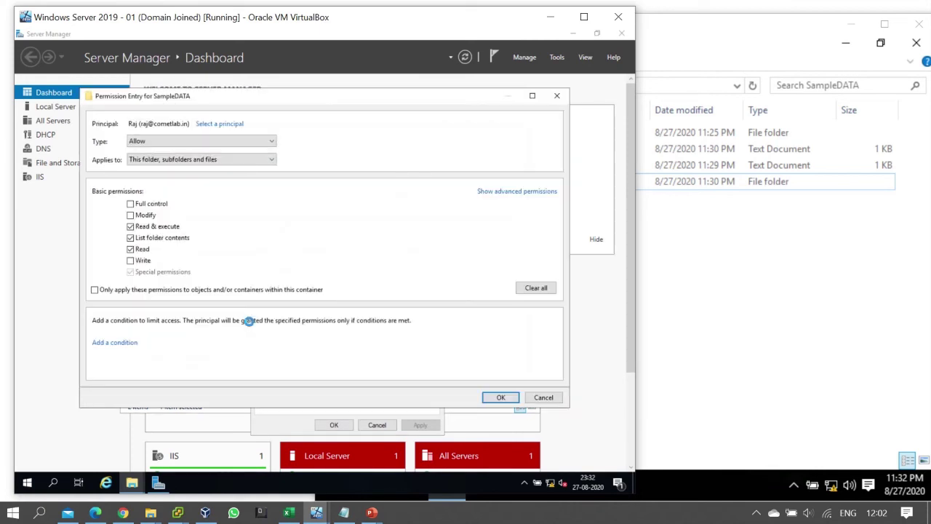
pyautogui.click(507, 193)
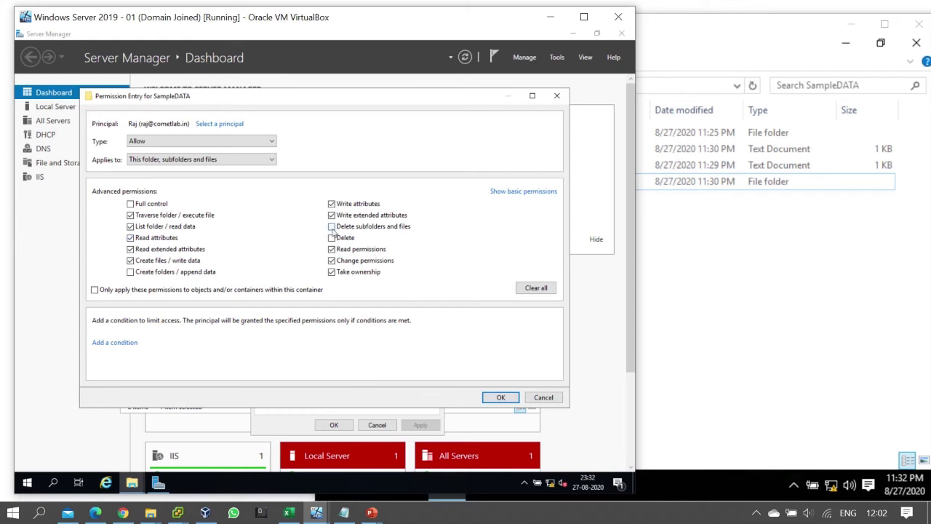
pyautogui.click(500, 397)
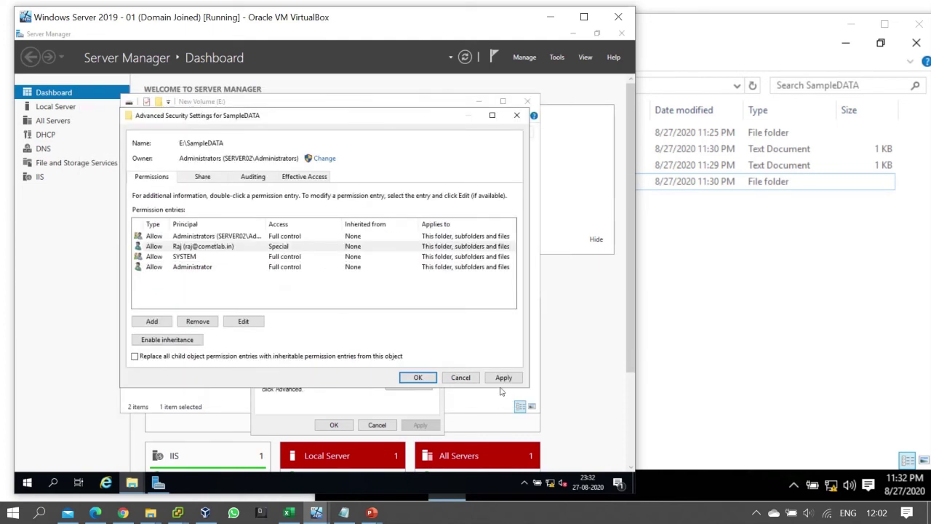